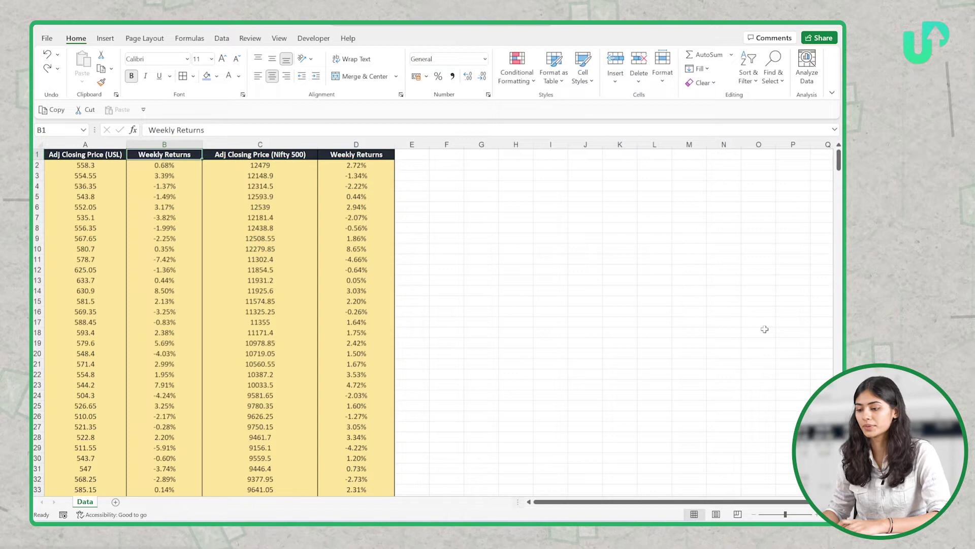
Review the adjusted closing price and weekly returns column headings for USL and Nifty 500 in row 1
key("Left")
key("Right")
key("Right")
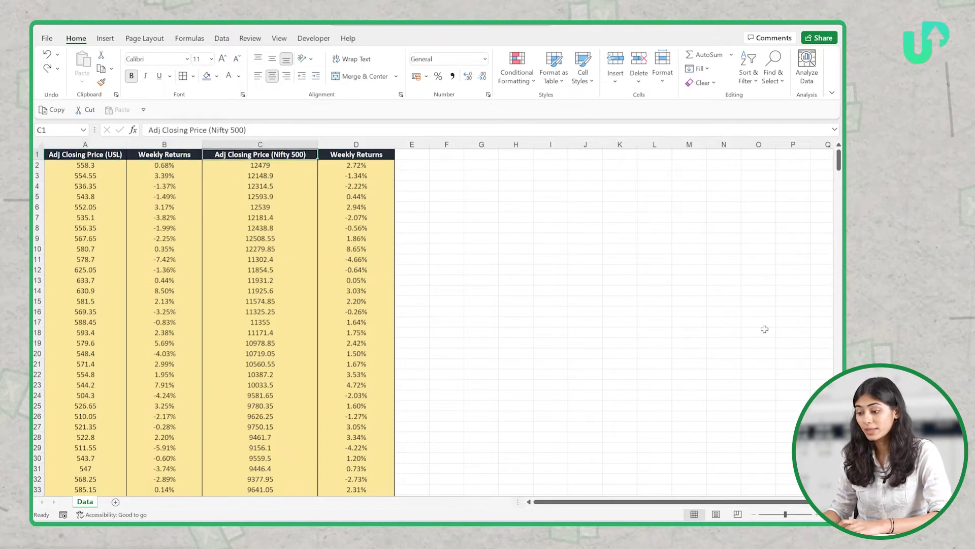
key("Right")
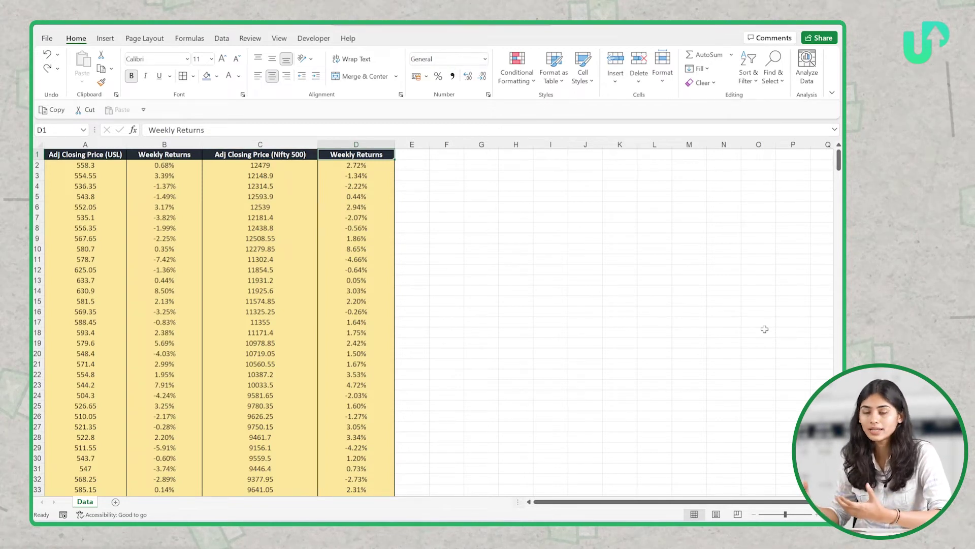
key("Left")
key("Left")
key("Left")
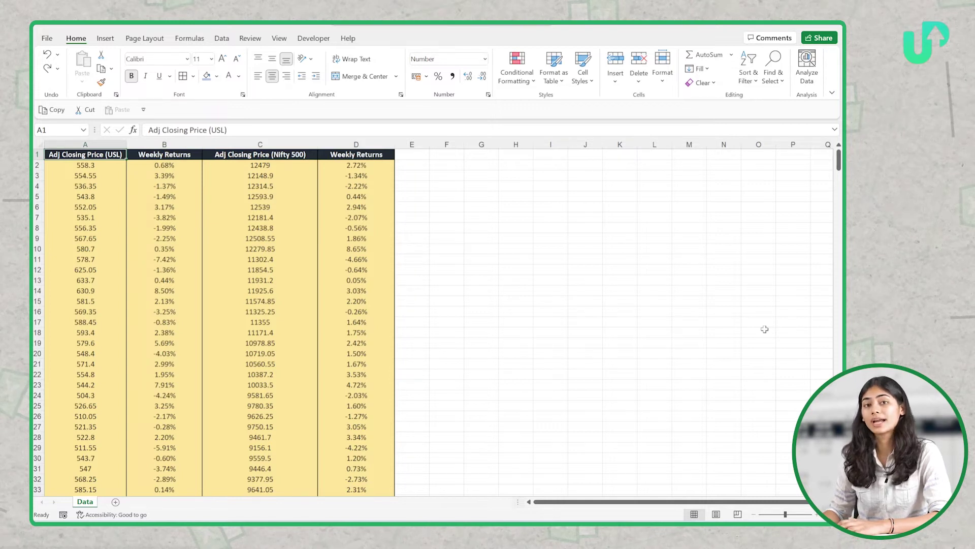
key("Right")
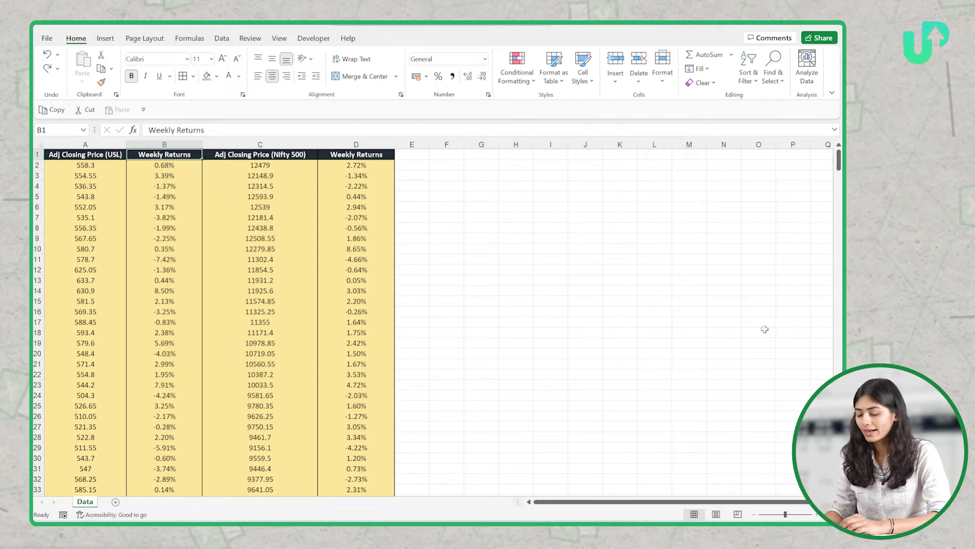
key("alt")
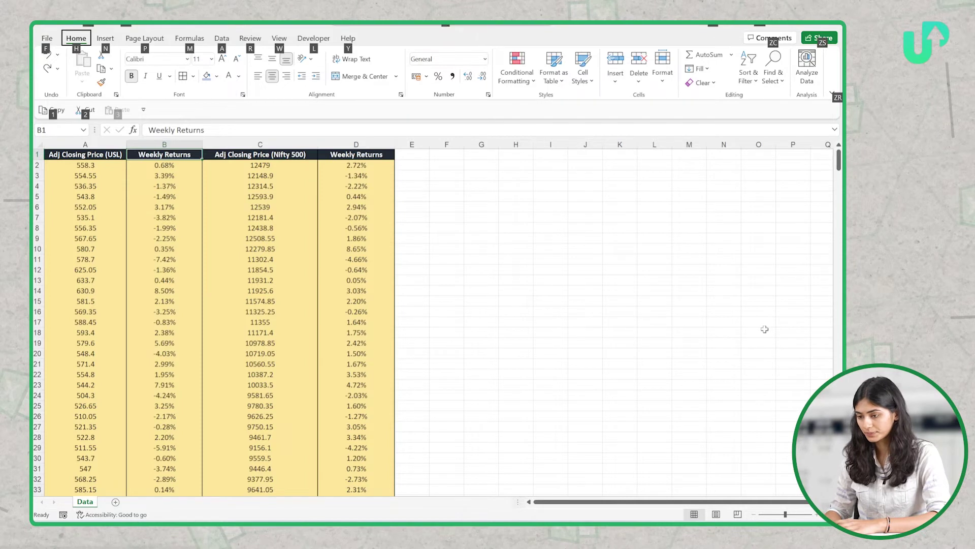
key("a")
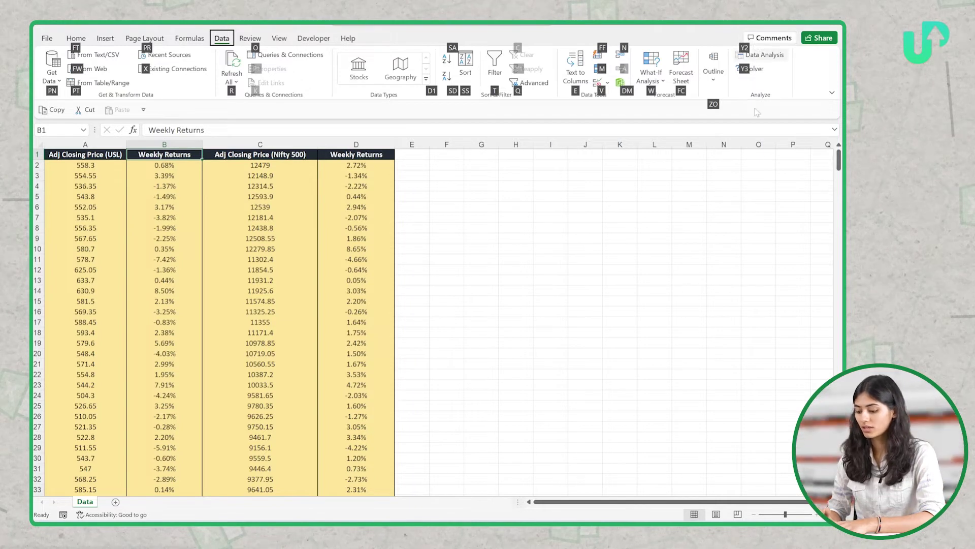
key("y")
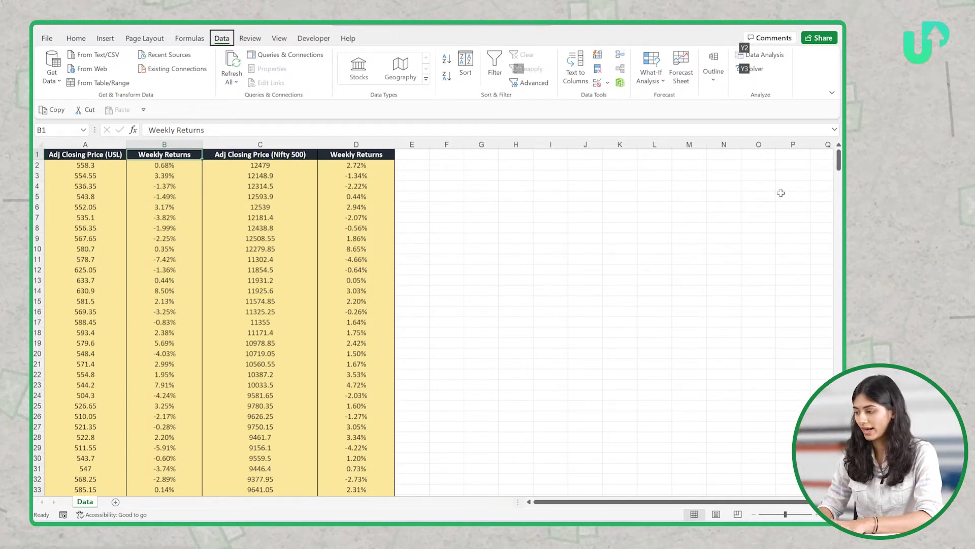
key("2")
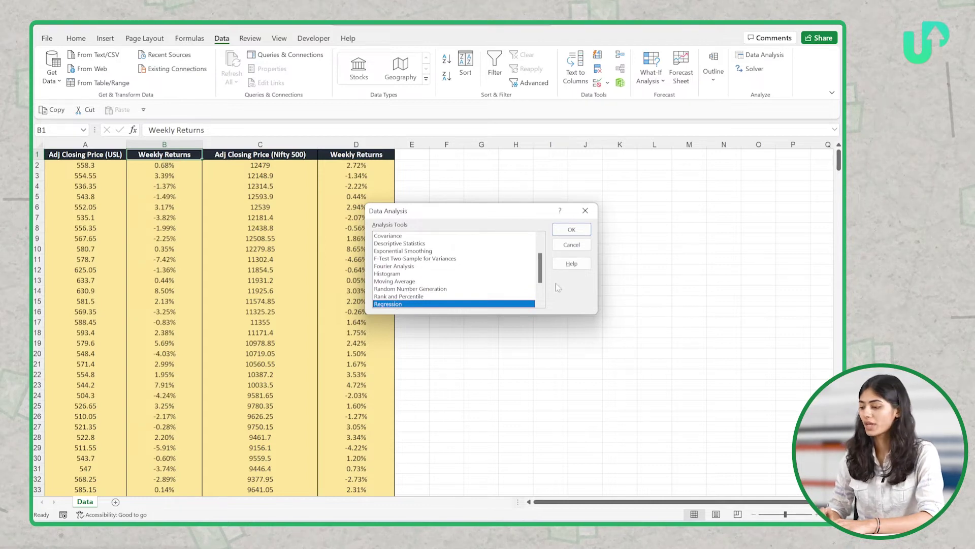
left_click(585, 210)
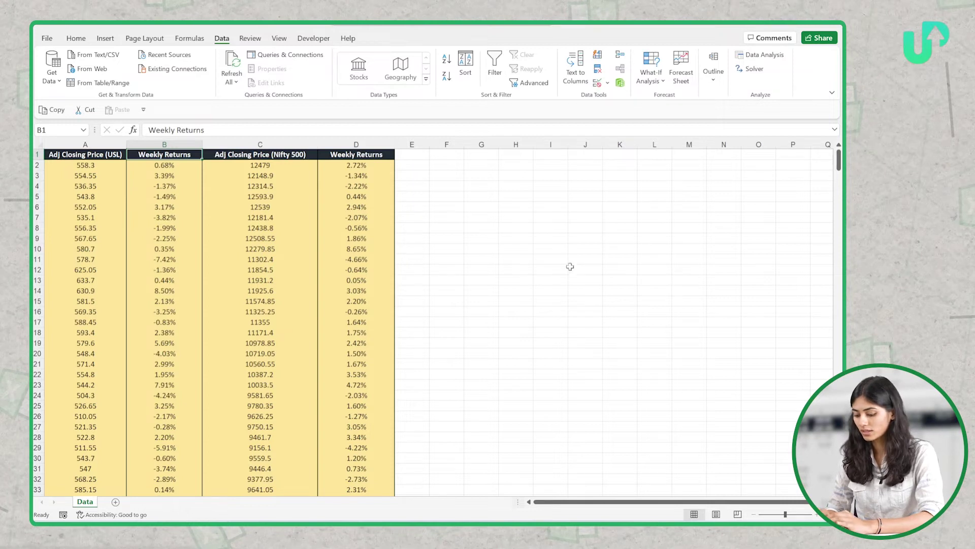
Open the Excel add-ins manager from the program options and confirm it with the Analysis ToolPak enabled
key("alt")
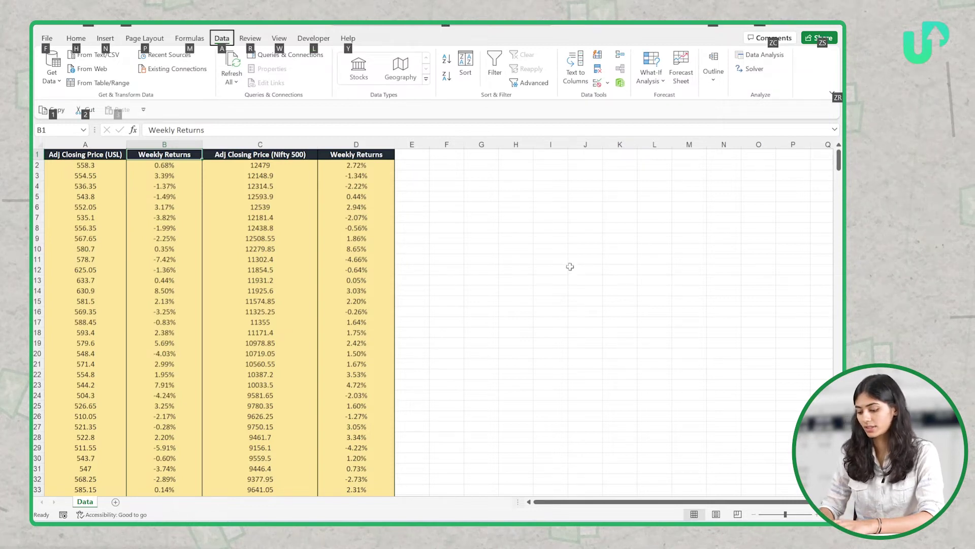
key("f")
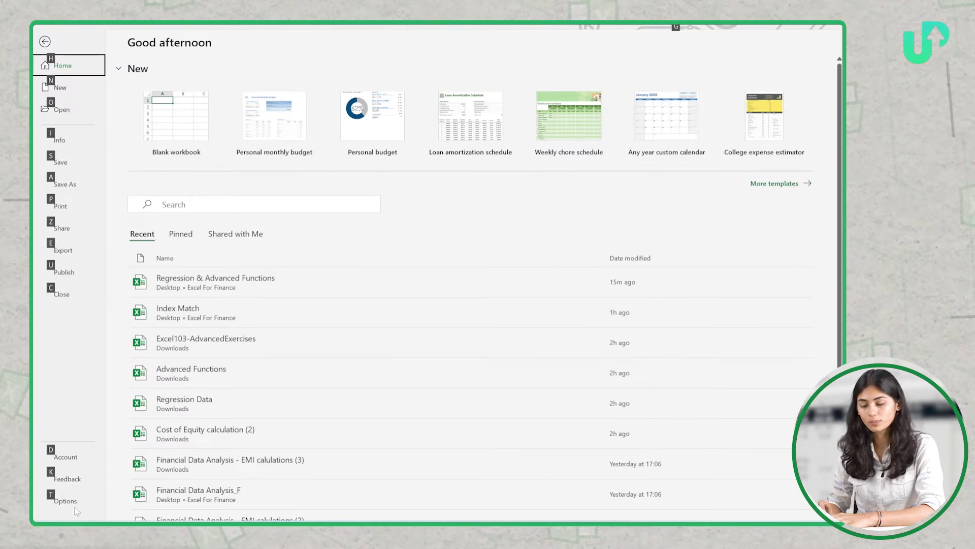
left_click(72, 503)
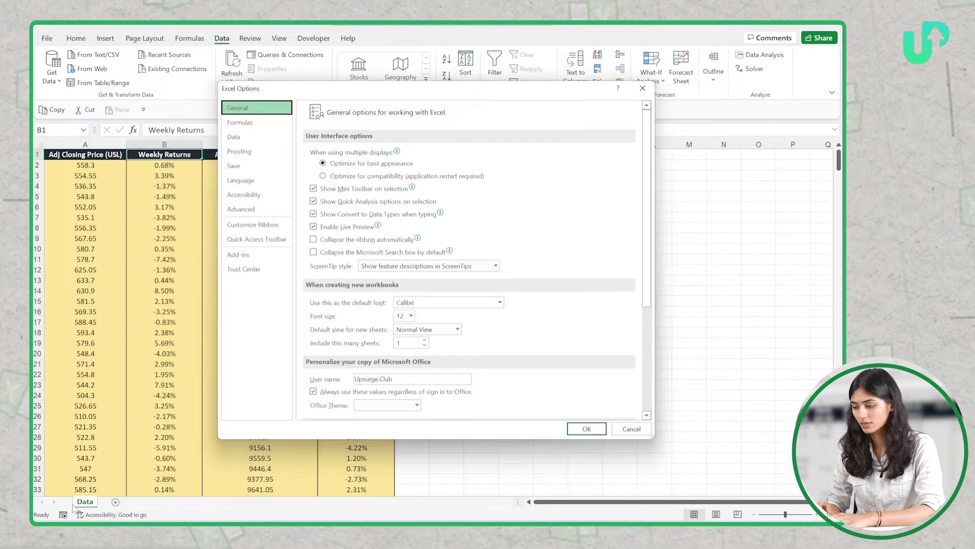
left_click(234, 255)
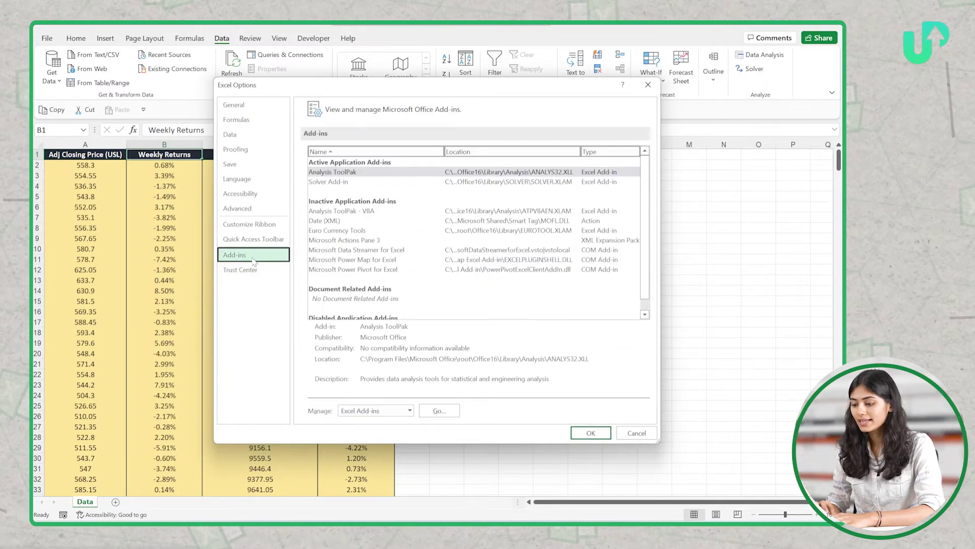
left_click(440, 411)
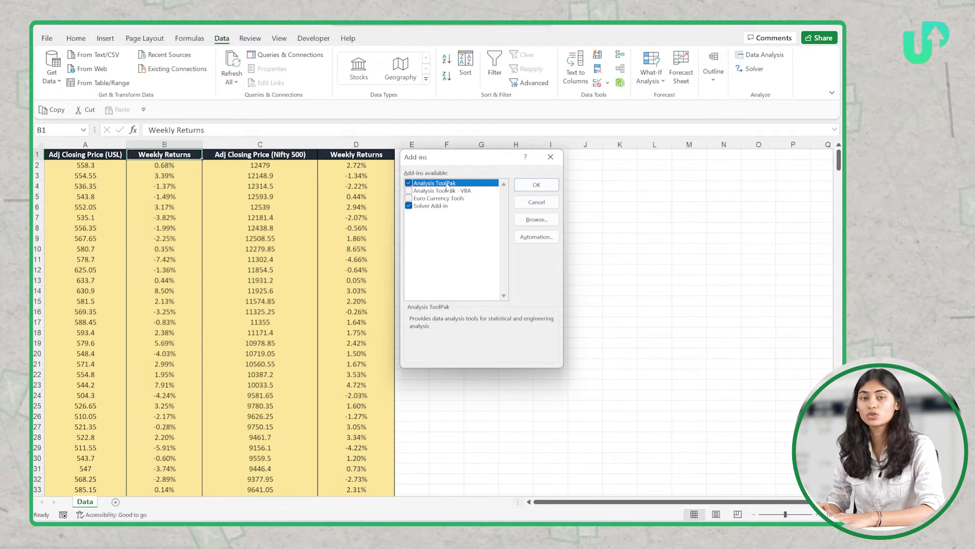
left_click(533, 184)
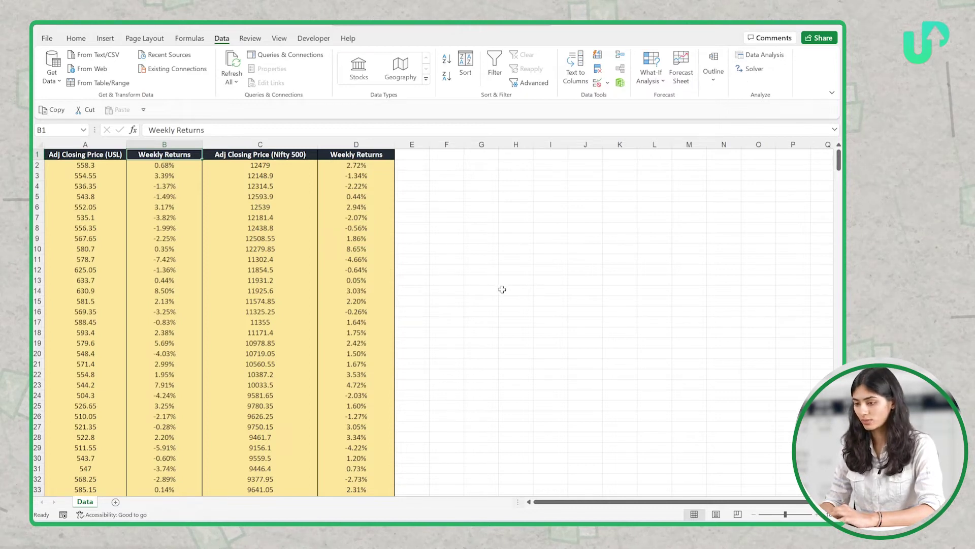
Start a Regression from the Data Analysis tools
key("Left")
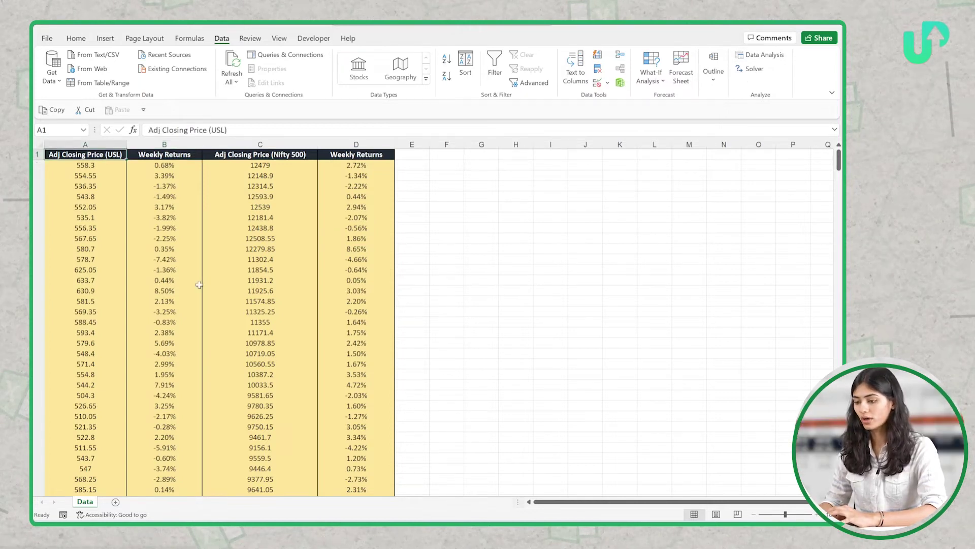
key("alt")
key("a")
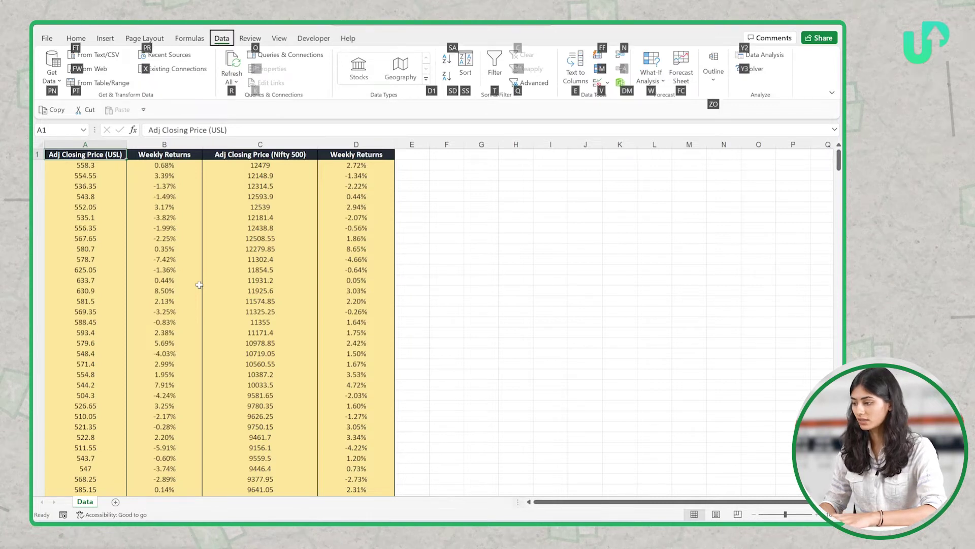
key("y")
key("2")
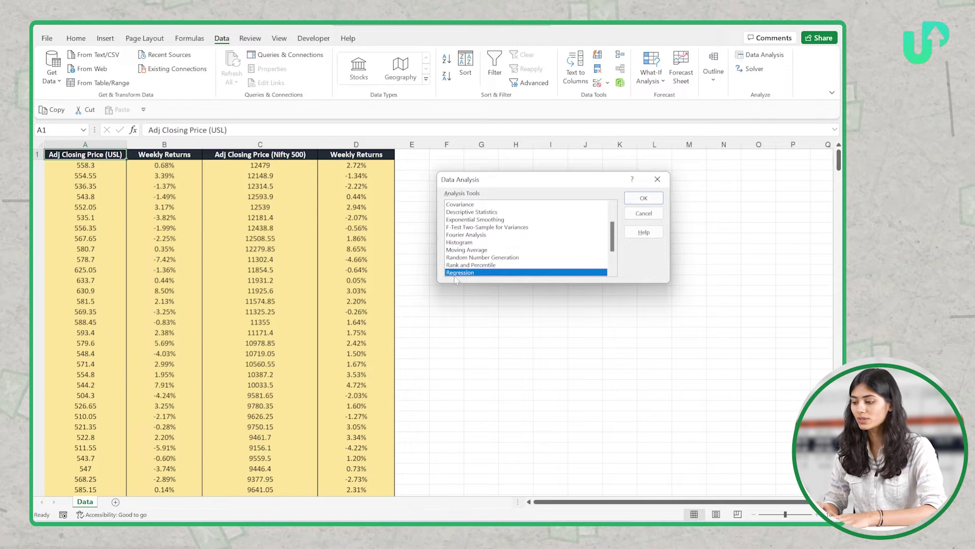
left_click(643, 200)
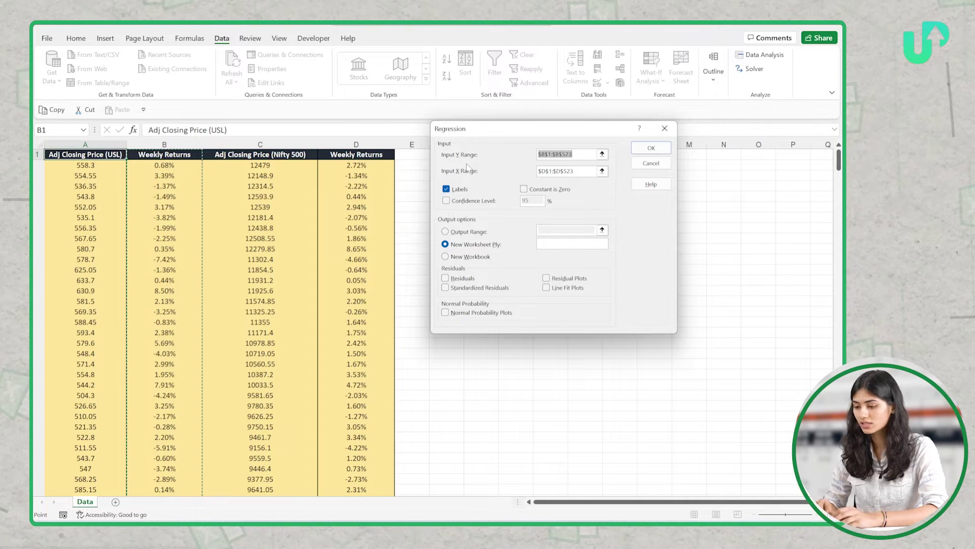
Set the regression's input Y range to $B$1:$B$522 and its input X range to $D$1:$D$522
left_click(141, 156)
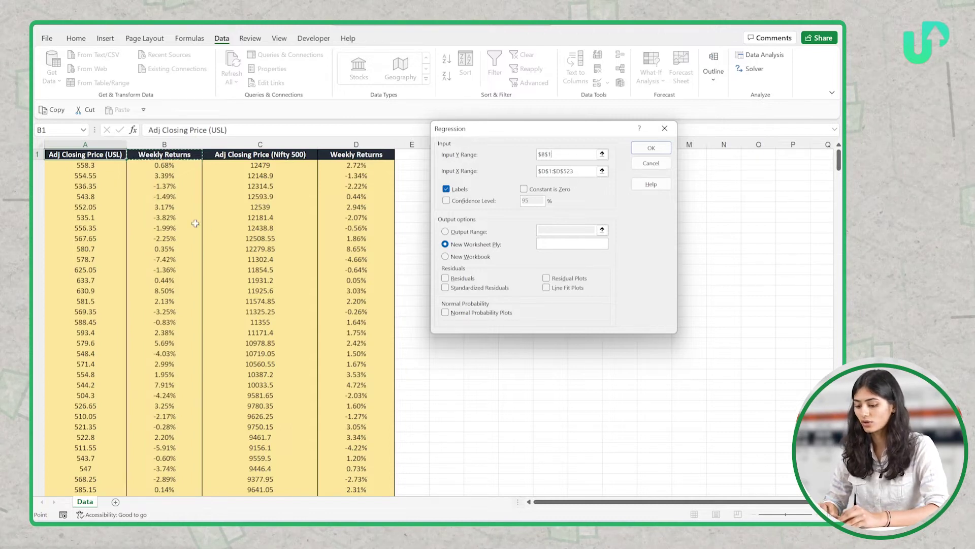
key("ctrl+shift+Down")
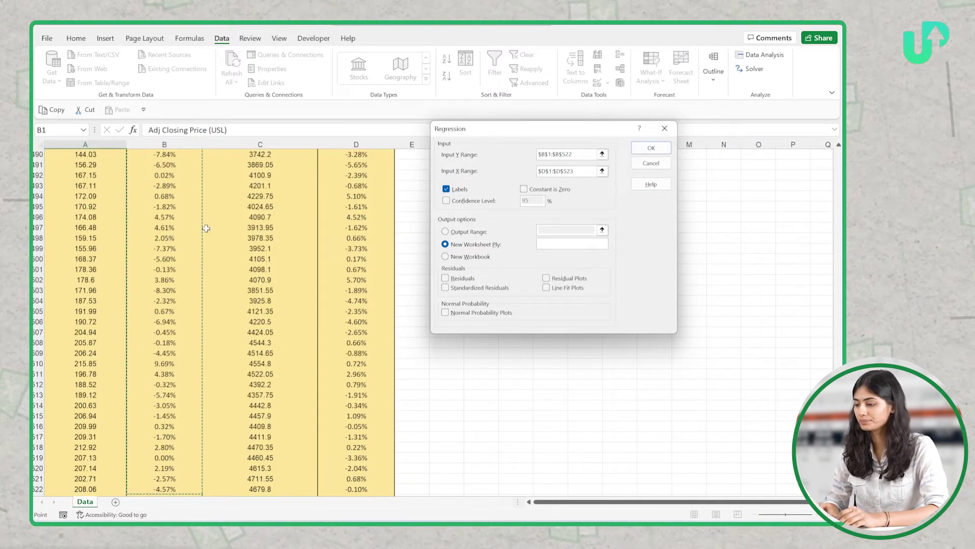
key("Tab")
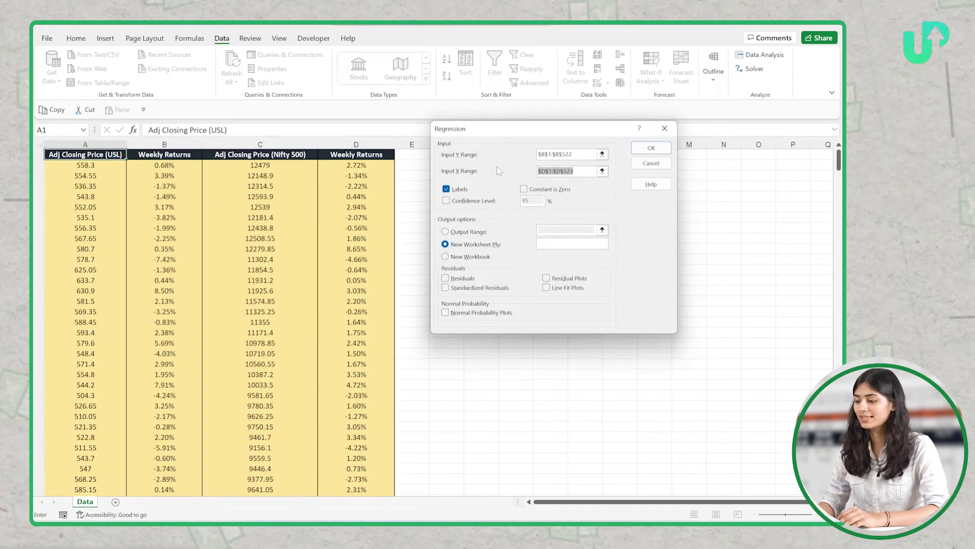
key("BackSpace")
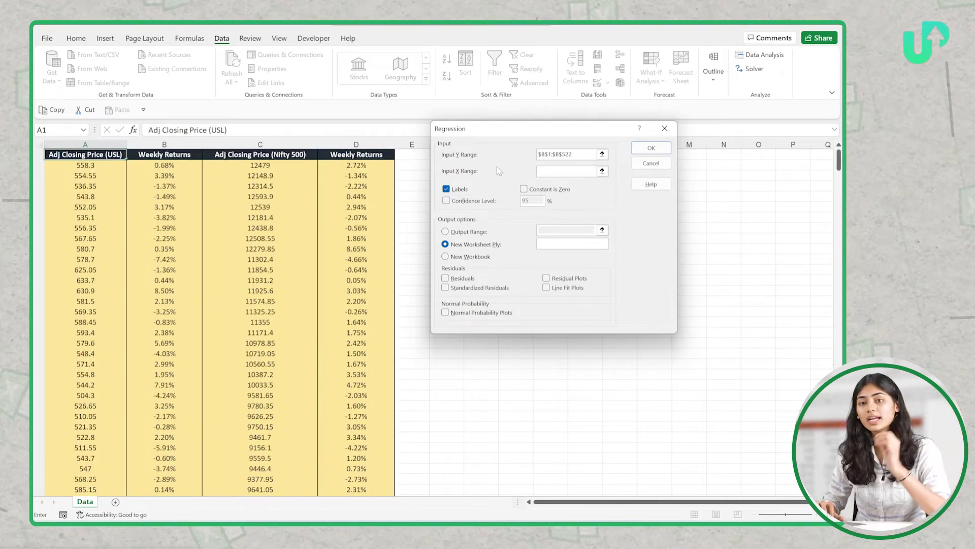
left_click(356, 154)
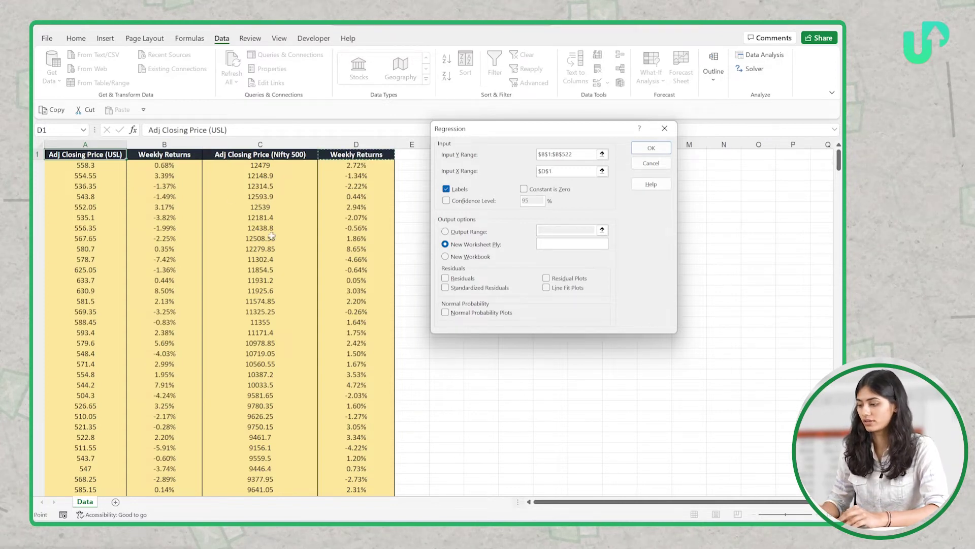
key("ctrl+shift+Down")
scroll(305, 232, "up", 10)
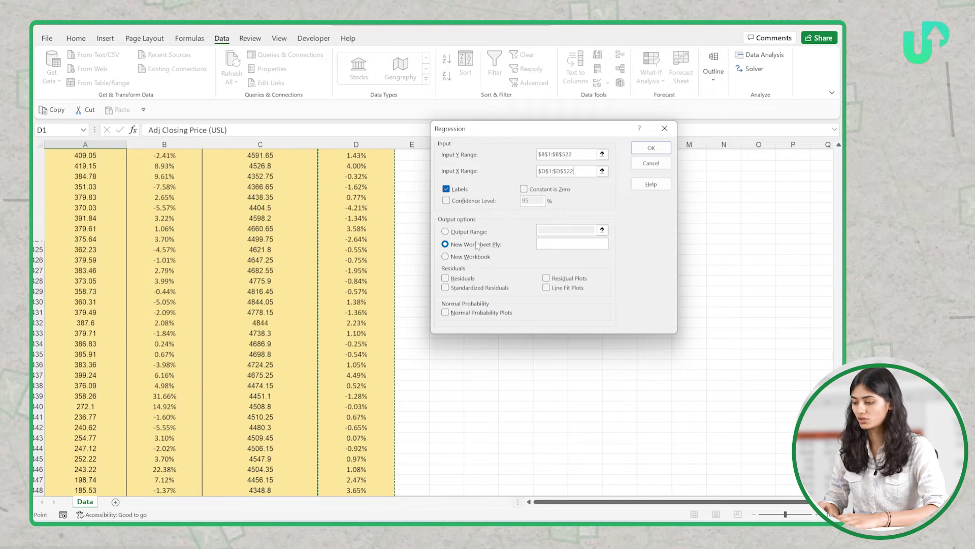
Name the new output worksheet Regression and run the regression
left_click(550, 244)
type("Regression")
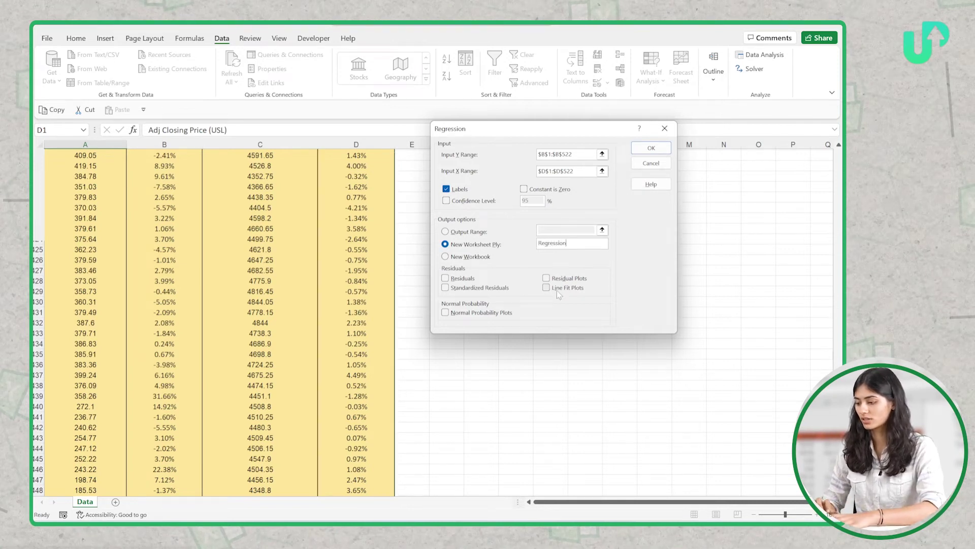
left_click(642, 151)
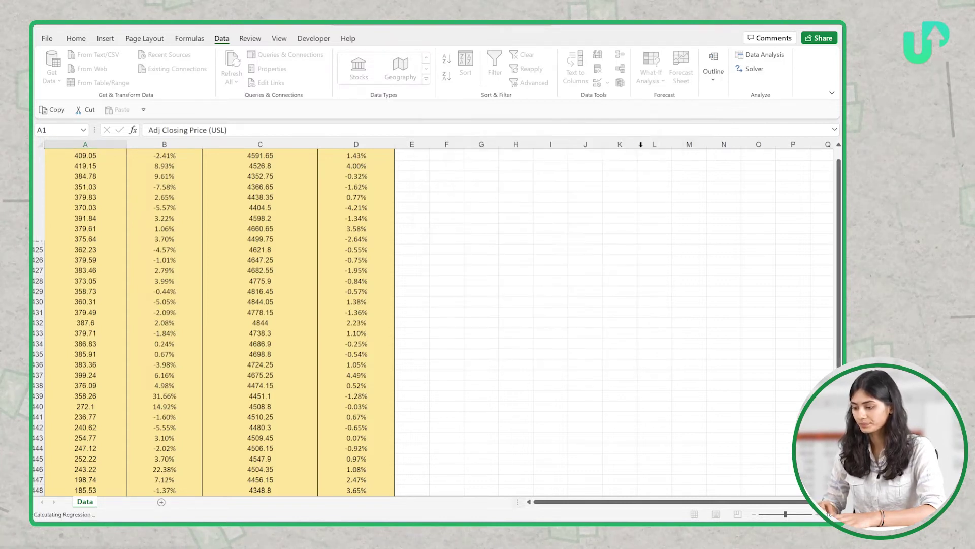
Widen column A of the regression output so its row labels fit in full
scroll(116, 256, "up", 3)
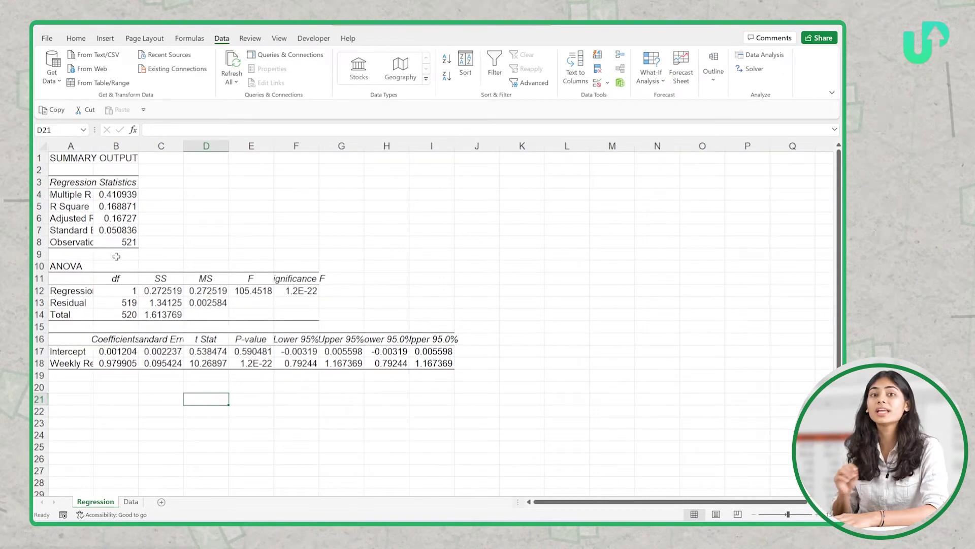
left_click(119, 193)
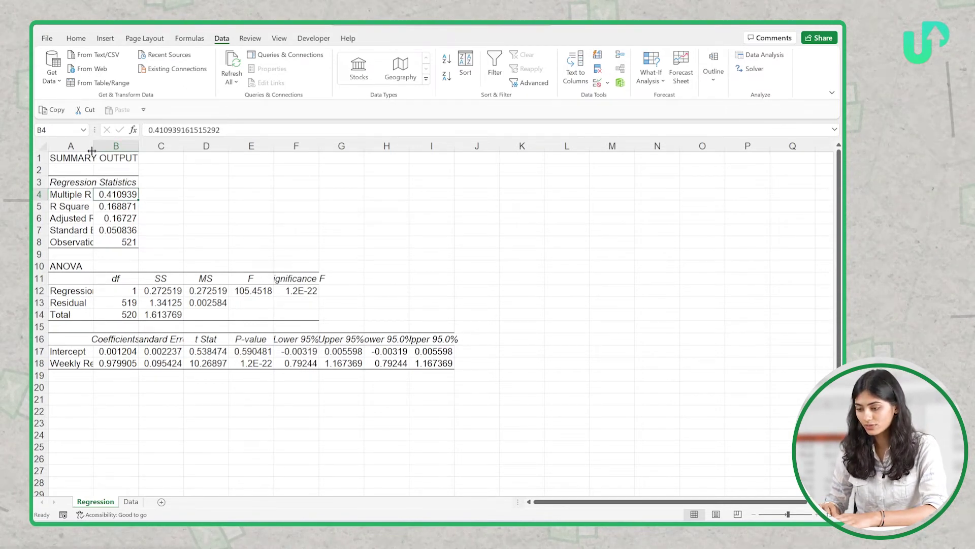
left_click_drag(92, 151, 143, 144)
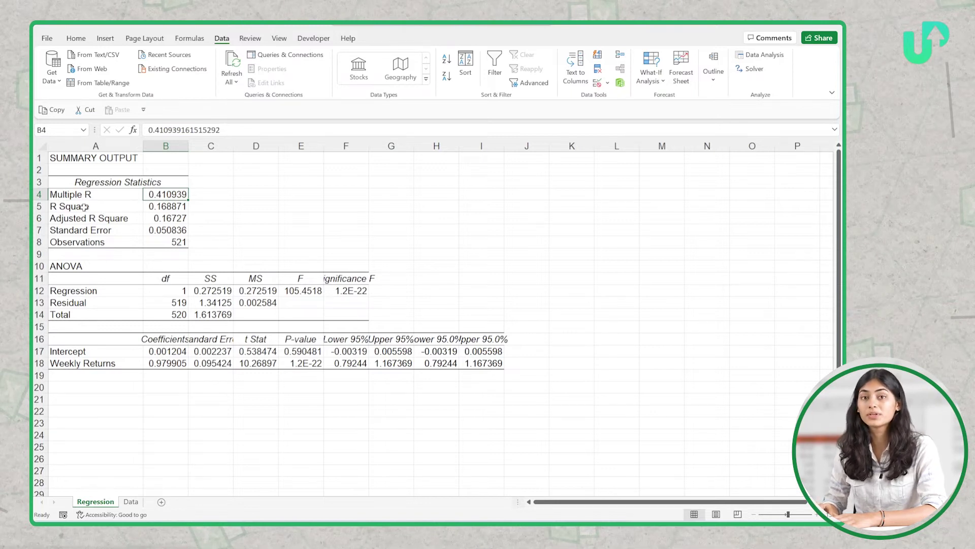
Examine the regression statistics row by row, from Multiple R down to Observations
left_click(198, 194)
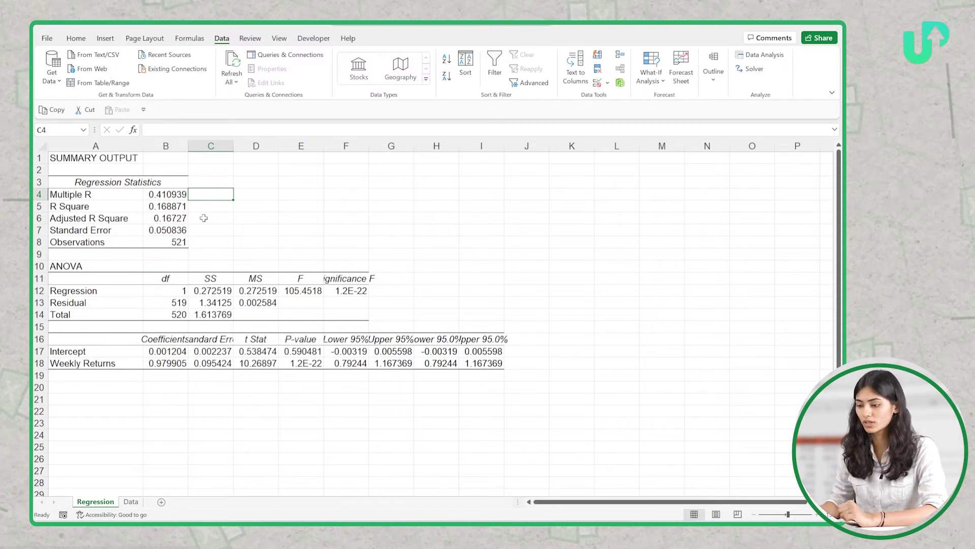
key("Down")
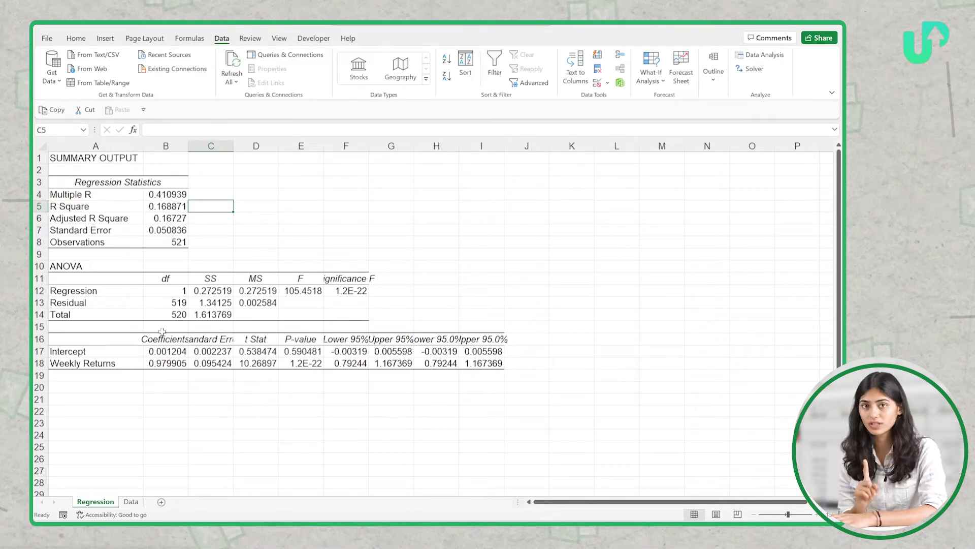
key("Down")
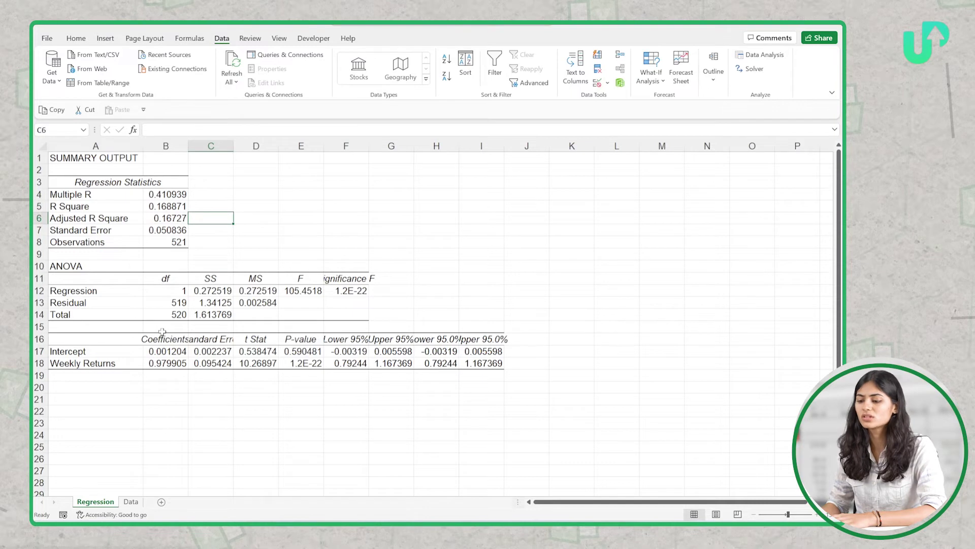
key("Down")
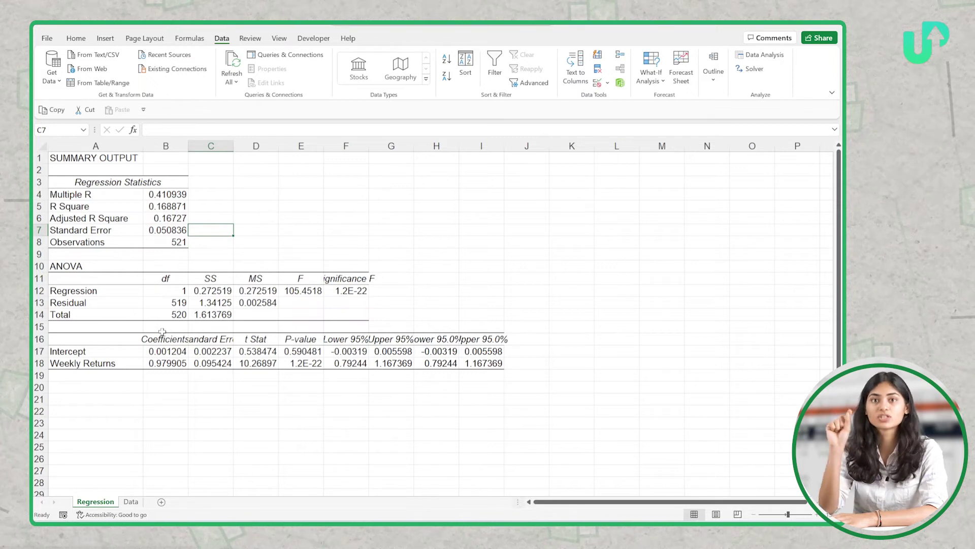
key("Left")
key("Down")
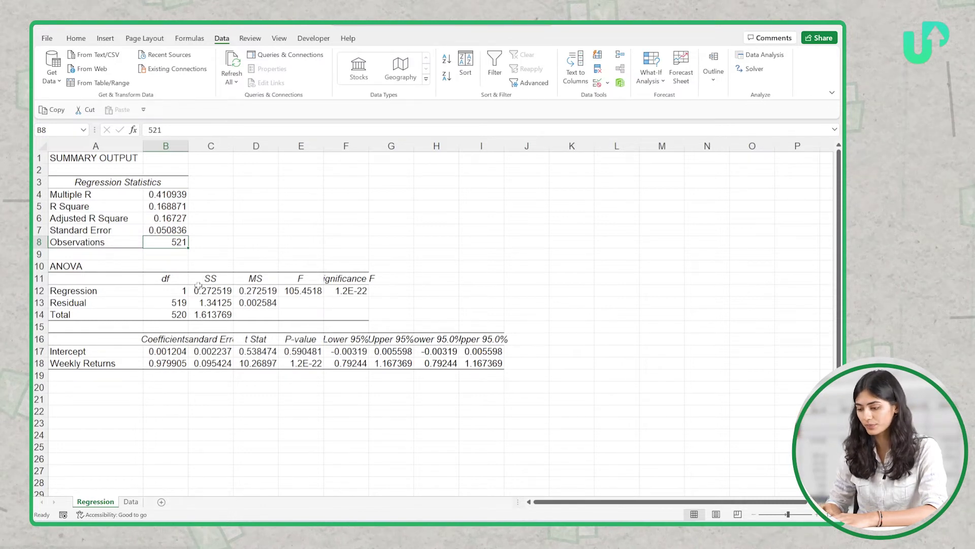
Format the Significance F value in cell F12 of the ANOVA table as Number
key("Down")
key("Down")
key("Down")
key("Down")
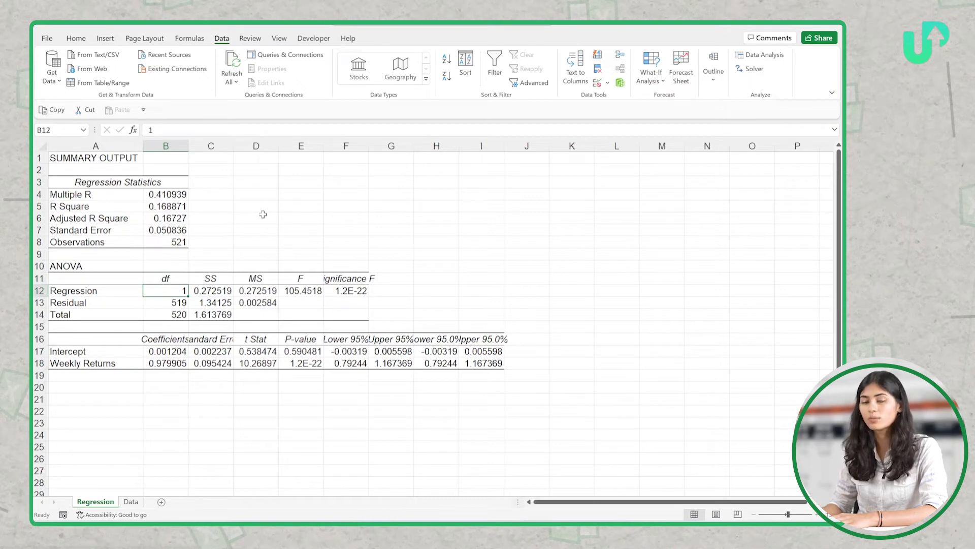
key("Right")
key("Right")
key("Right")
key("Right")
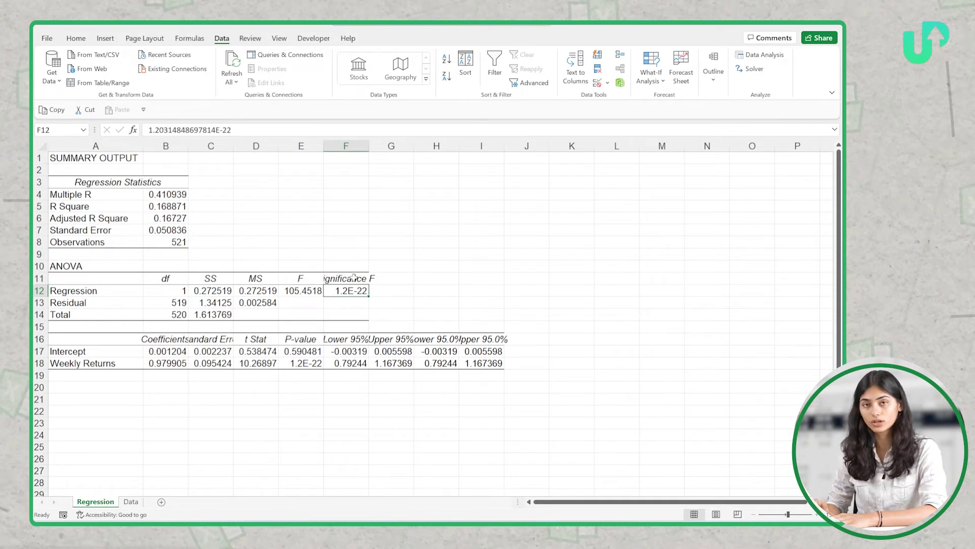
left_click(76, 39)
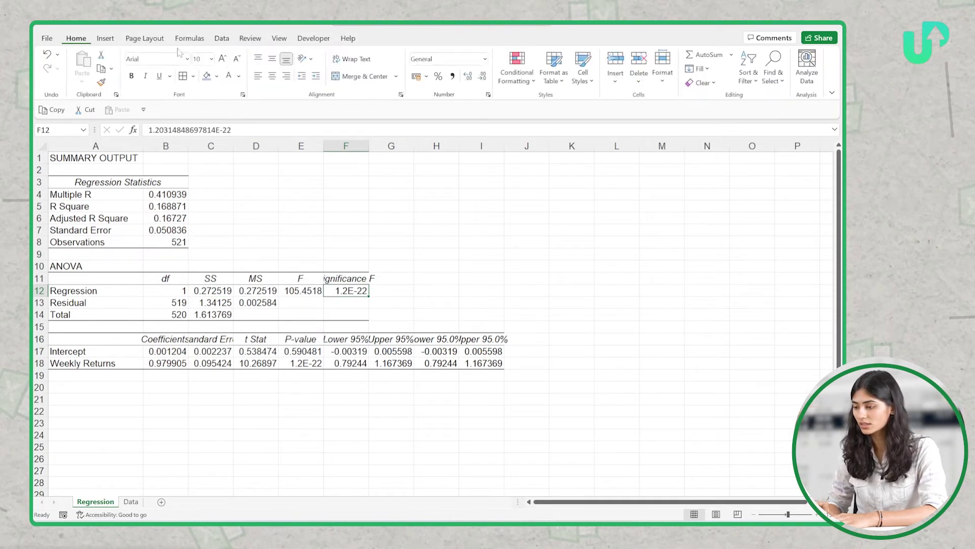
left_click(485, 58)
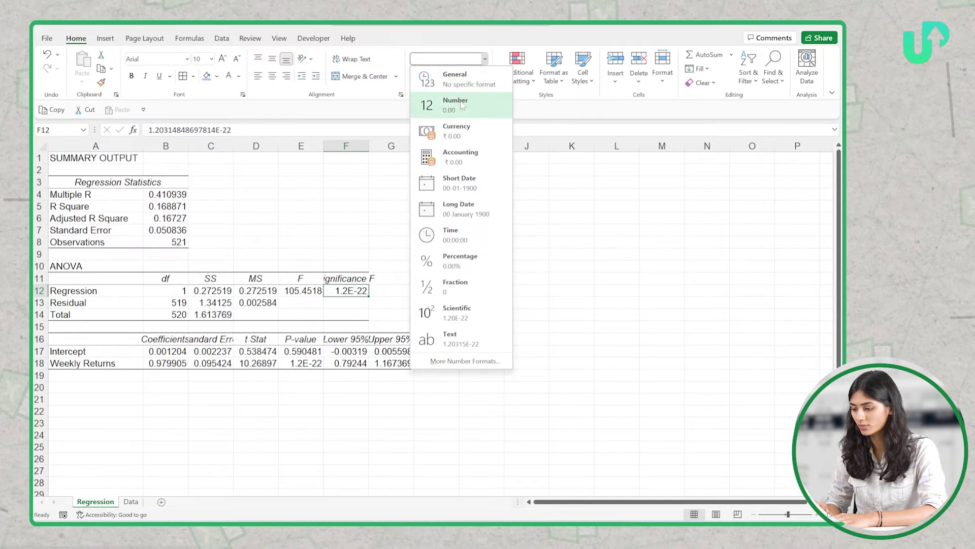
left_click(462, 104)
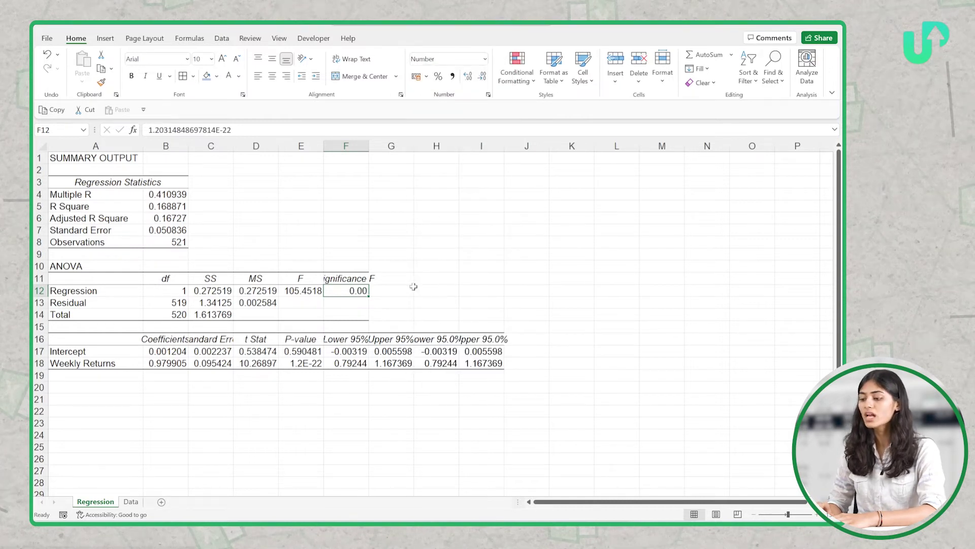
Enter the headings "Null Hyp" in I9 and "Alternative Hyp" in K9
left_click(475, 258)
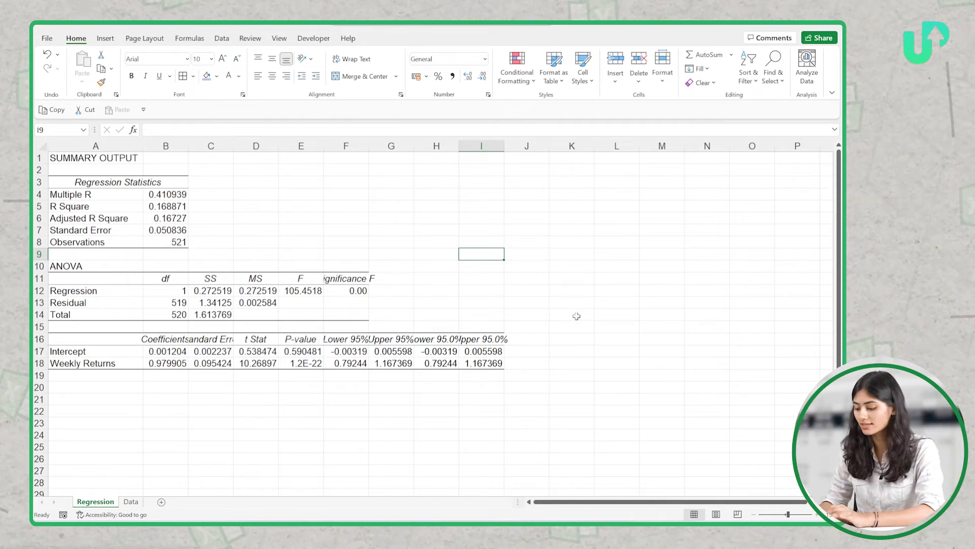
type("Null Hyp")
key("ctrl+Return")
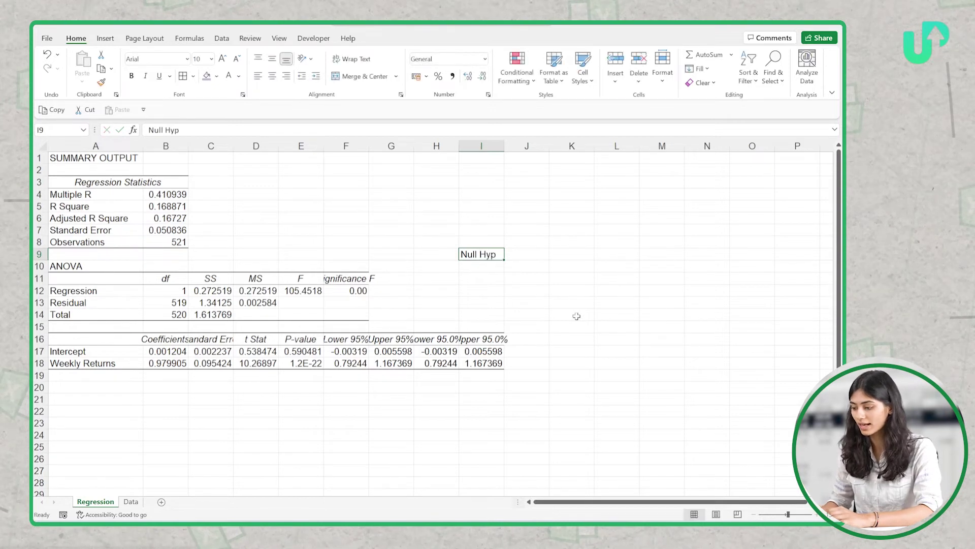
key("Right")
key("Right")
type("Alter")
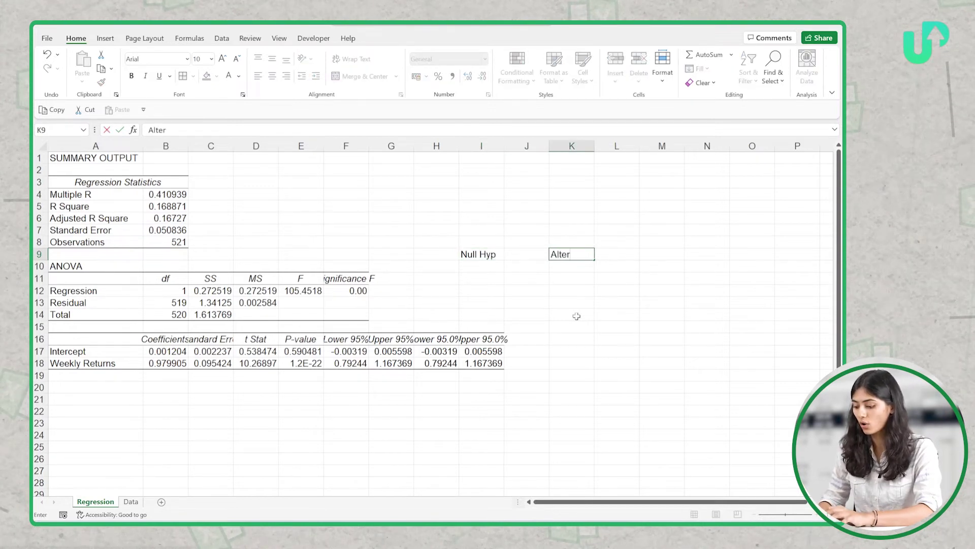
type("native Hyp")
key("Return")
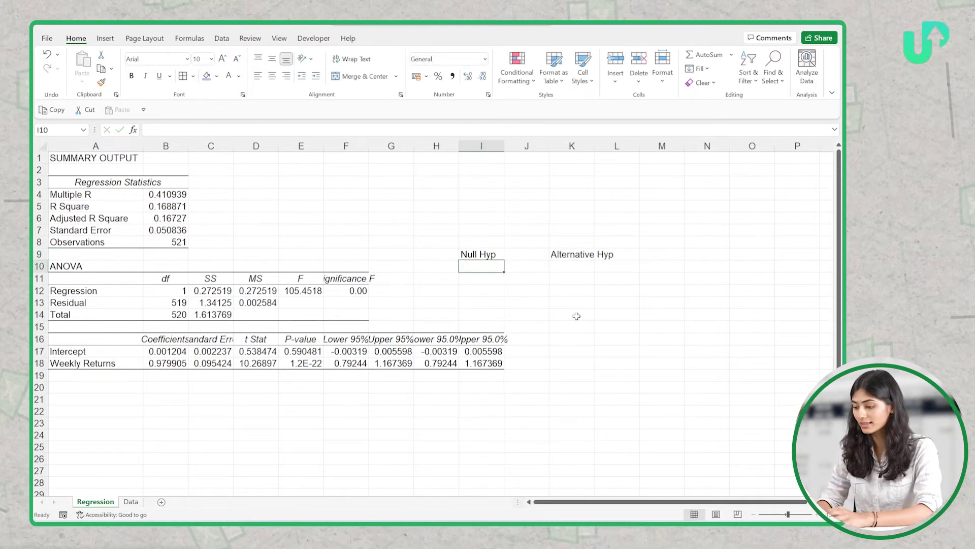
Enter "There is no linear relationship b/w Nifty 500 weekly returns and USL weekly returns" in I10
type("There is no linear relationship b/w ")
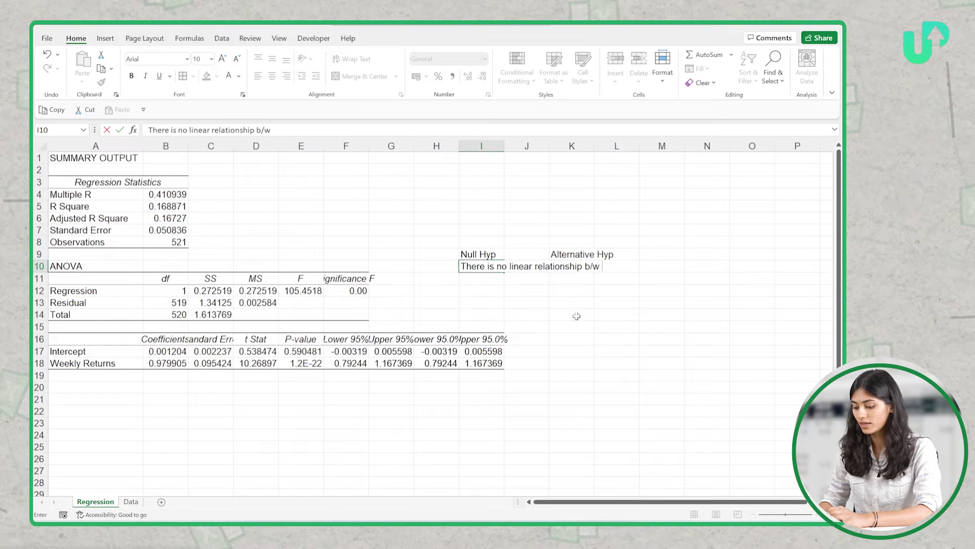
type("Nifty 500 ")
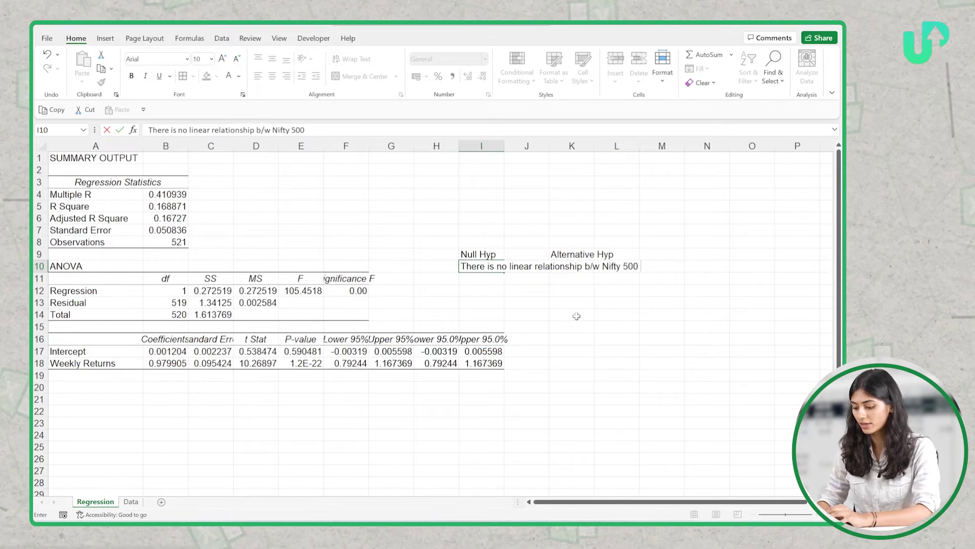
type("weekly returns and USL weekly returns")
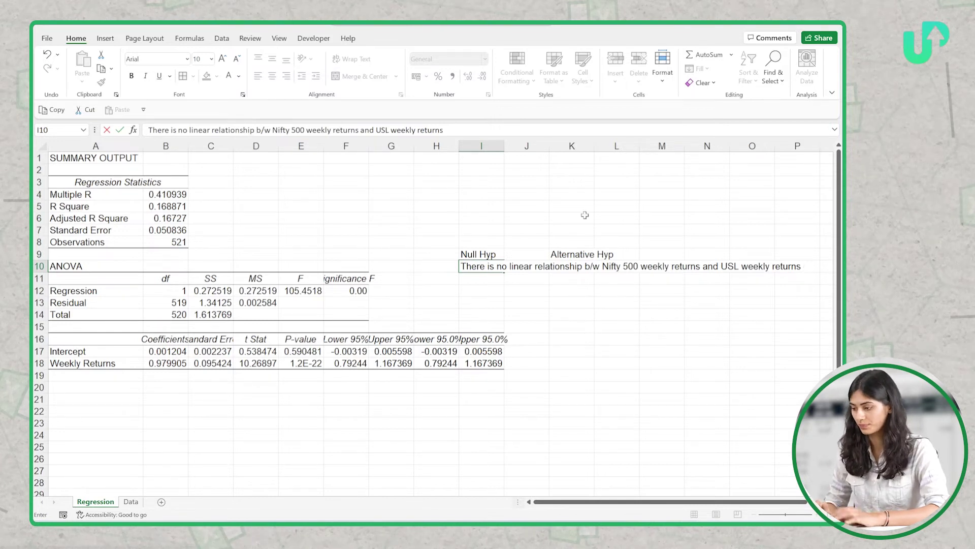
left_click(589, 244)
left_click(582, 266)
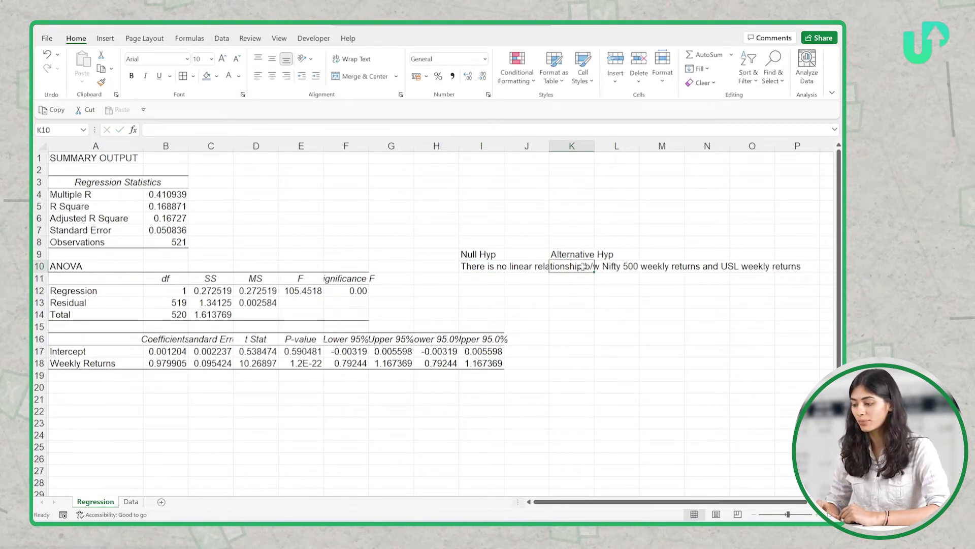
Wrap the null hypothesis text in I10, then widen column I and reduce row 10's height to fit four lines
left_click(488, 265)
left_click(351, 59)
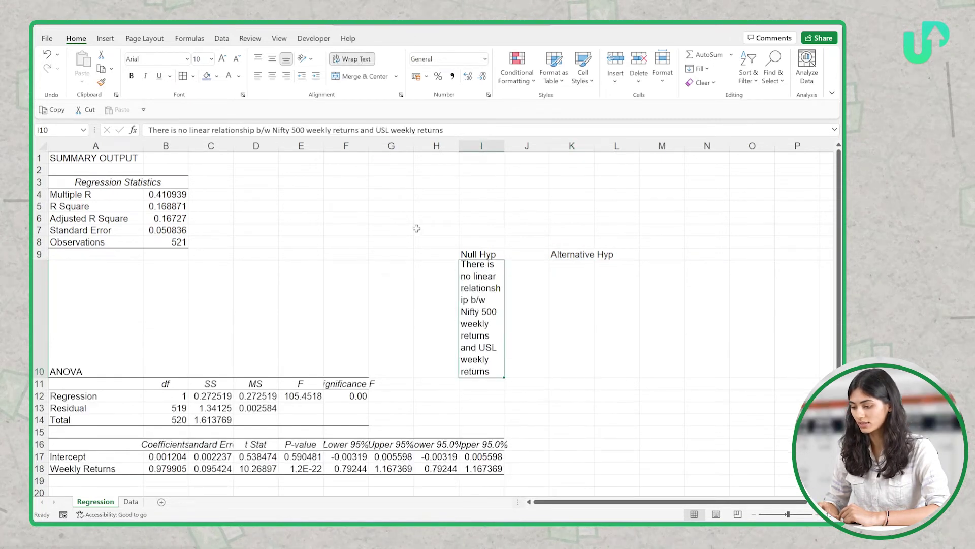
left_click(41, 377)
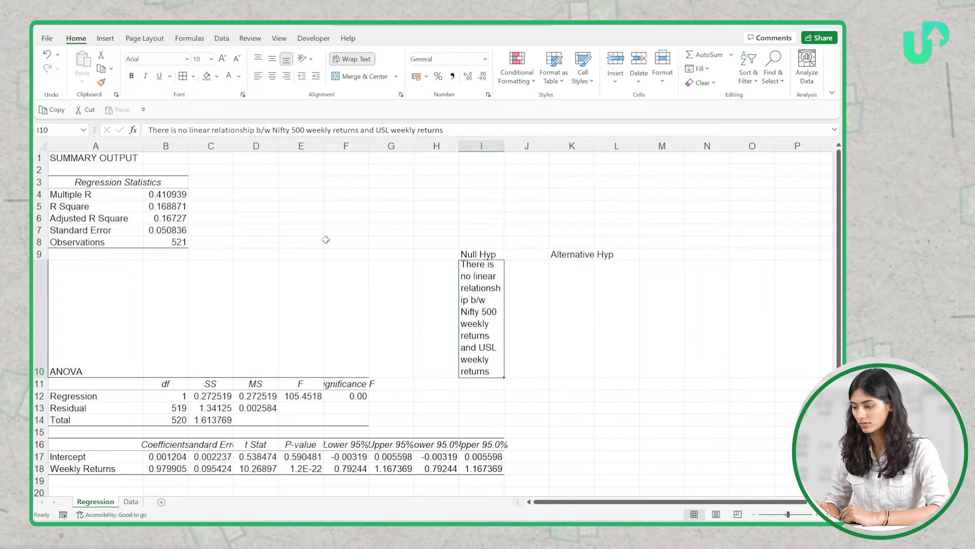
left_click_drag(505, 146, 569, 145)
left_click_drag(42, 378, 43, 312)
Enter "There is a linear relationship" in K10 under the Alternative Hyp heading
left_click(632, 275)
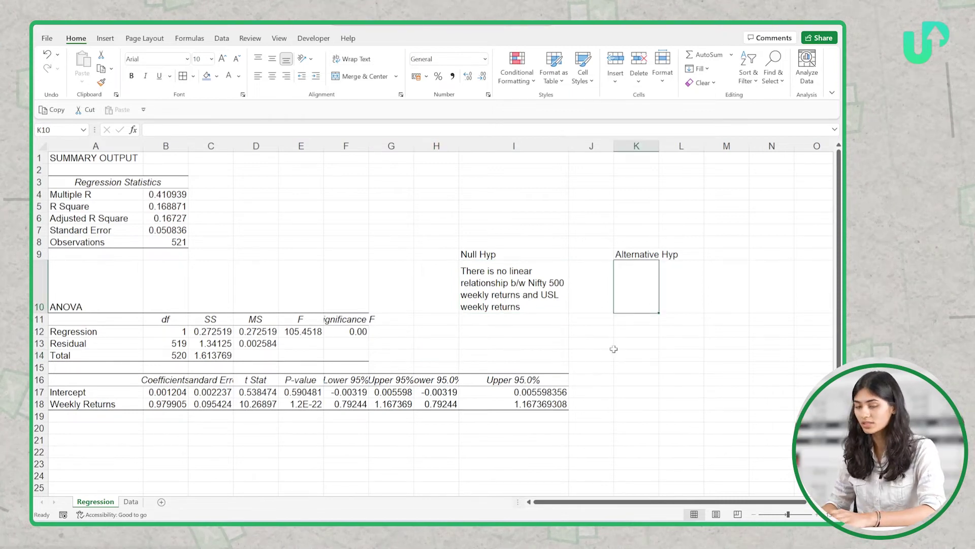
type("Ther")
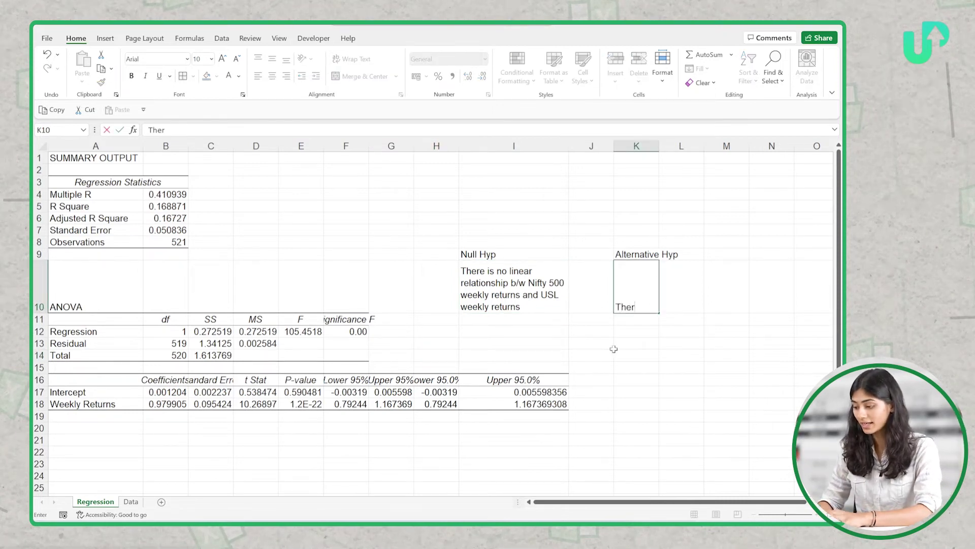
type("e is a linear")
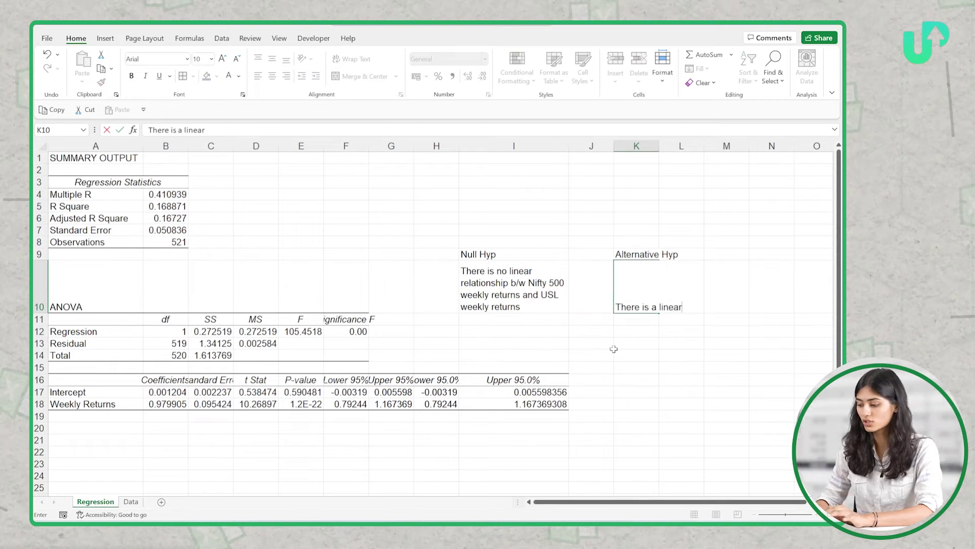
type(" relationship")
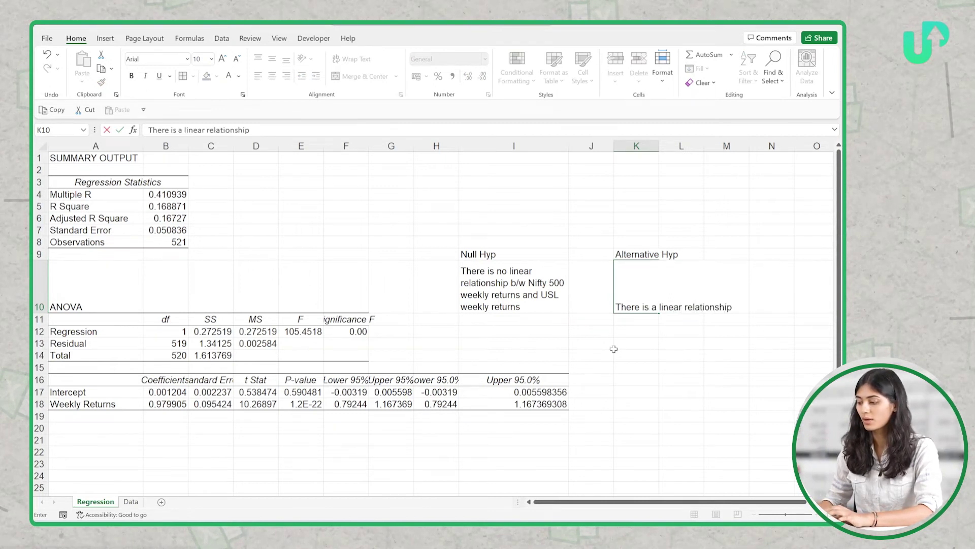
key("Return")
key("Up")
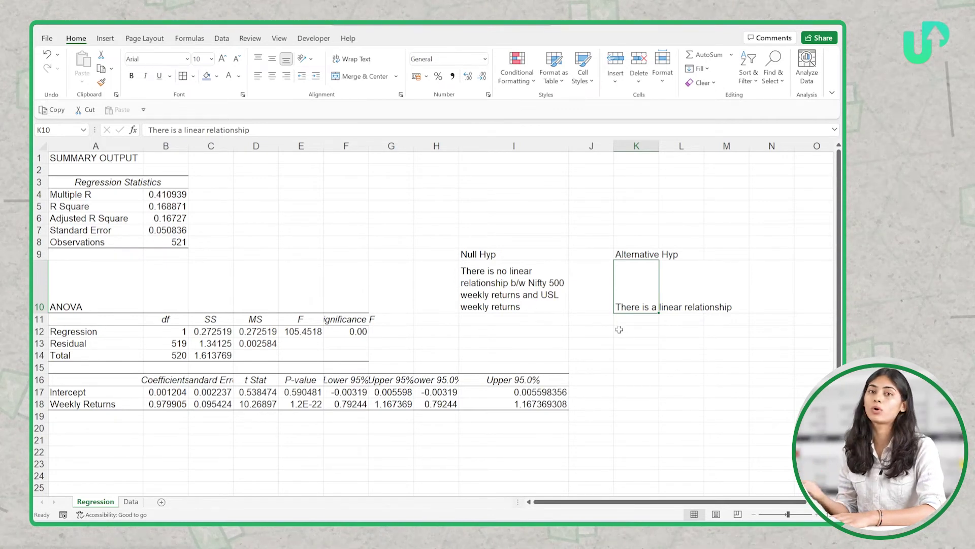
Enter the condition P>=0.05 in I8 above the Null Hyp heading
key("Left")
key("Left")
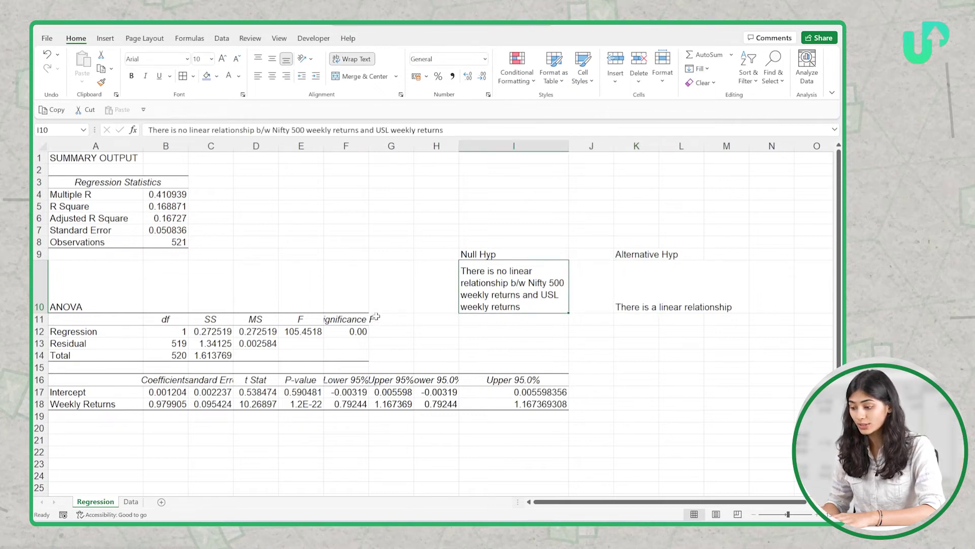
key("Up")
key("Up")
type("P>=0.05")
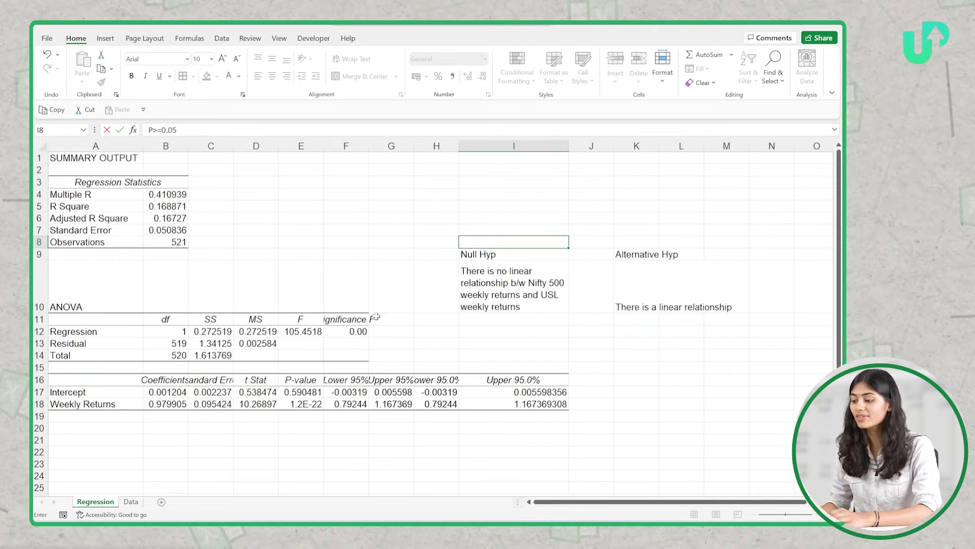
key("Return")
key("Up")
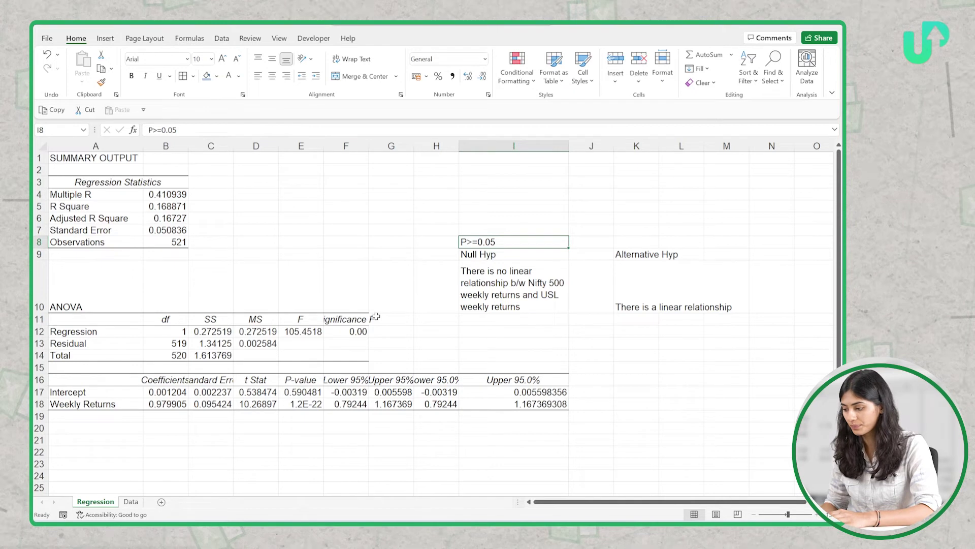
Enter the condition P<0.05 in K8 above the Alternative Hyp heading
key("Right")
key("Right")
type("P")
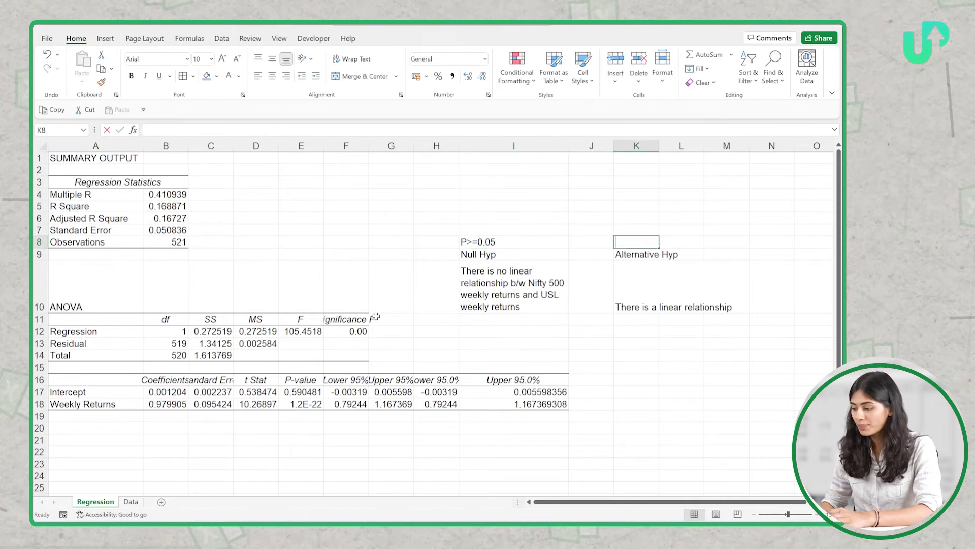
type("<0.05")
key("Return")
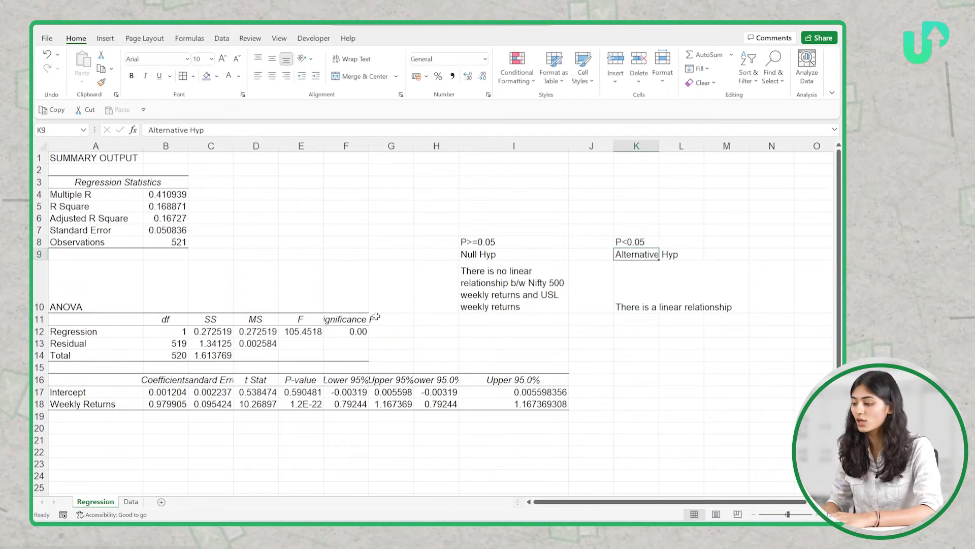
Examine the Significance F value in F12 against the two hypothesis conditions
key("Left")
key("Left")
key("Left")
key("Left")
key("Left")
key("Down")
key("Down")
key("Down")
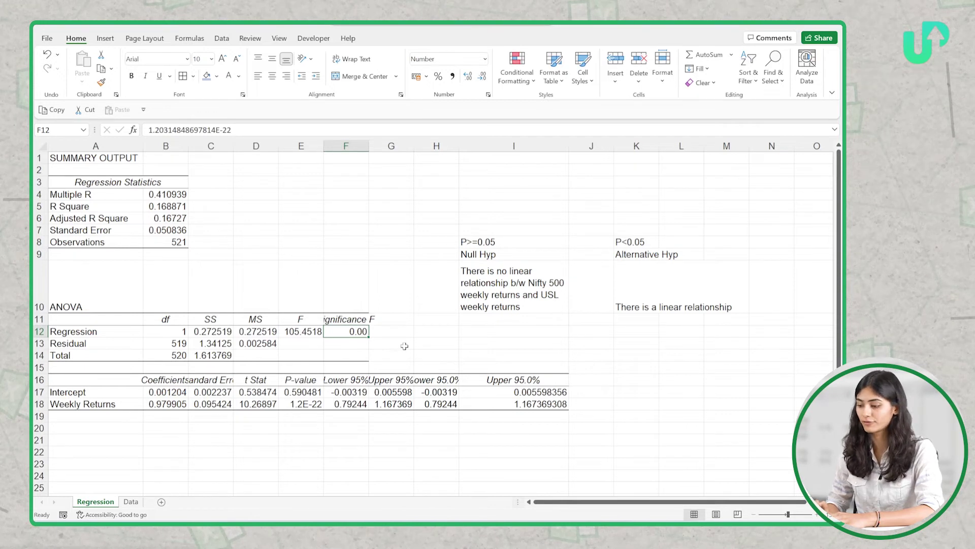
Enter the general line equation "Y = m.X + c" in A20 below the coefficients table
key("Down")
key("Down")
key("Down")
key("Down")
key("Left")
key("Left")
key("Left")
key("Left")
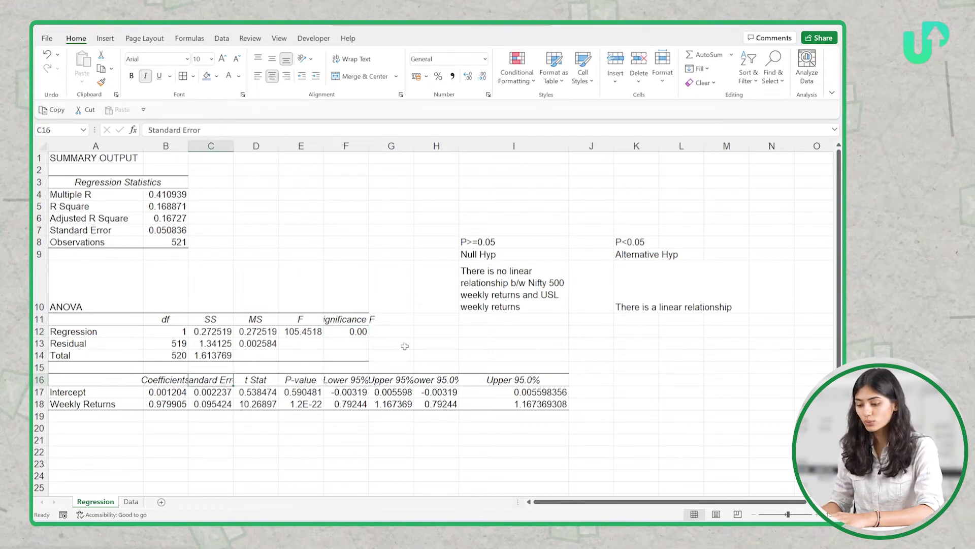
key("Down")
key("Down")
key("Down")
key("Down")
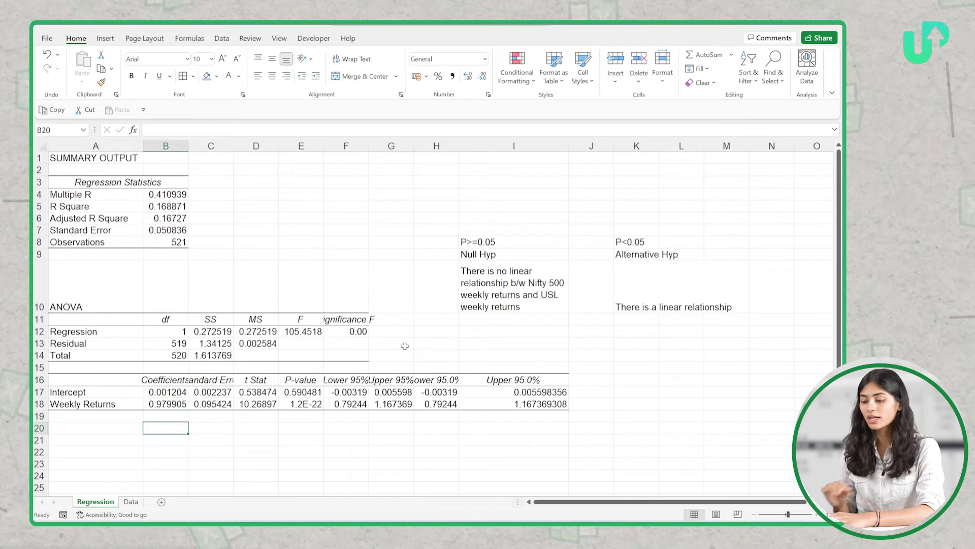
key("Left")
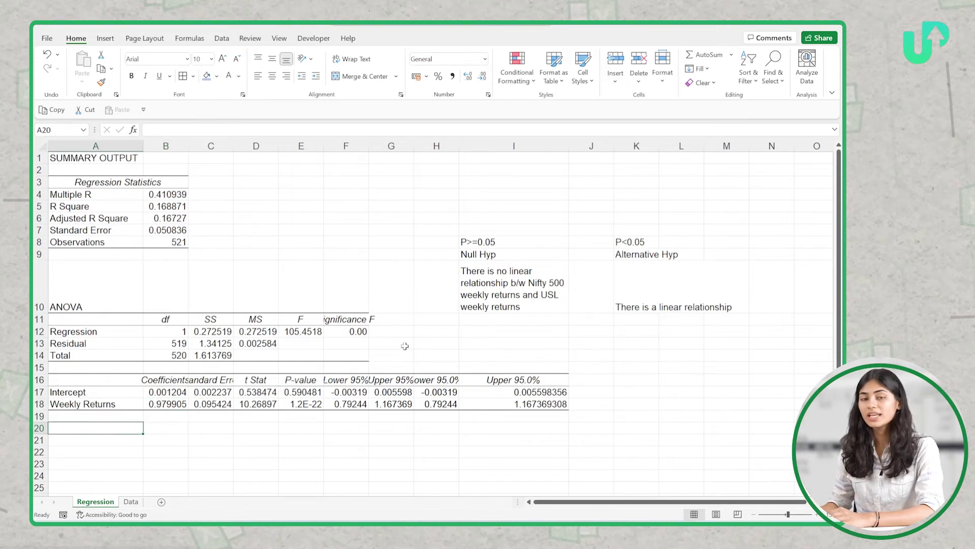
type("Y =")
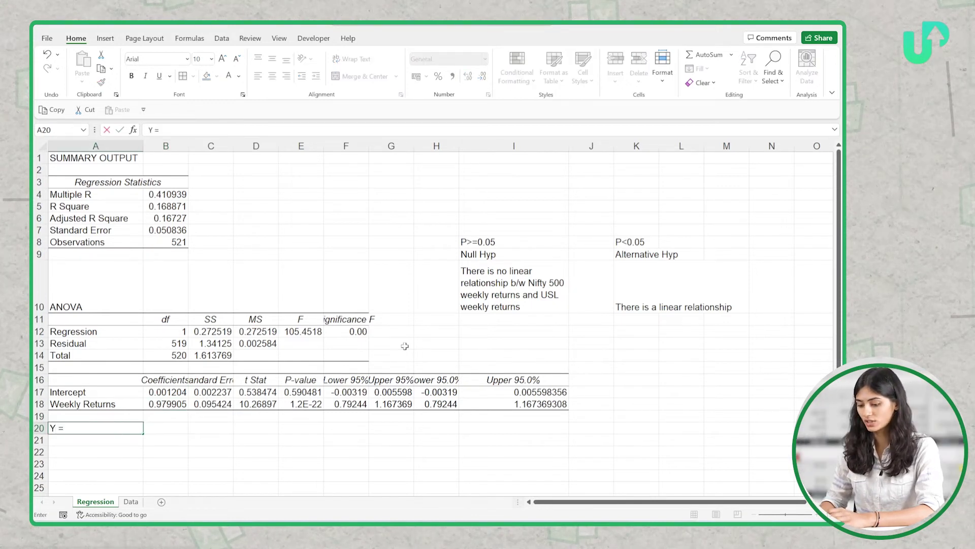
type(" m")
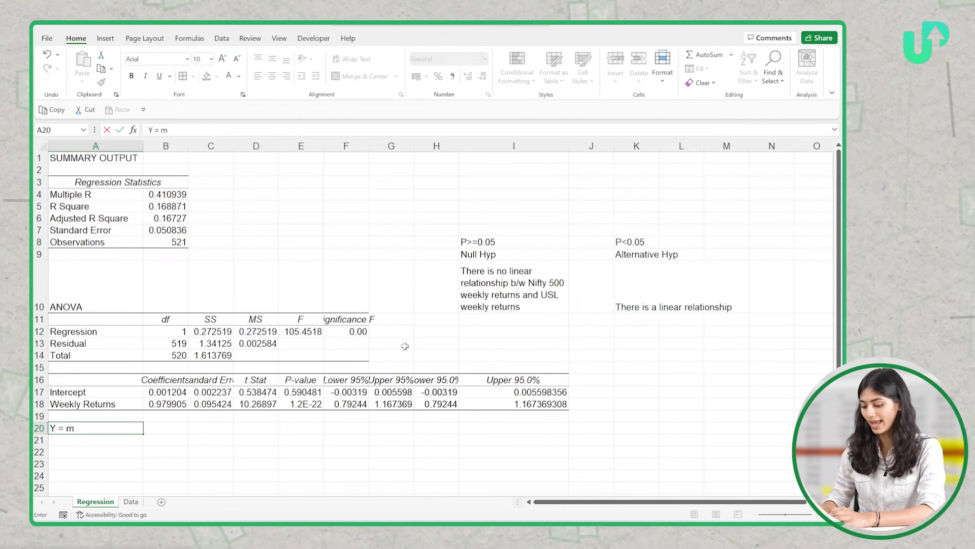
type(".X + c")
key("ctrl+Return")
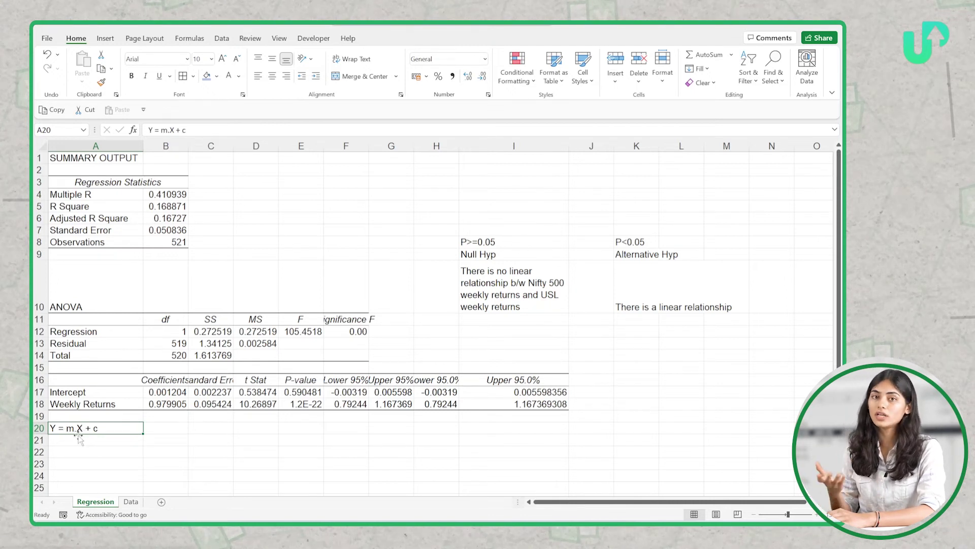
Enter the fitted equation "Y = 0.97.X + 0.0012" in A21 beneath the general line equation
key("Return")
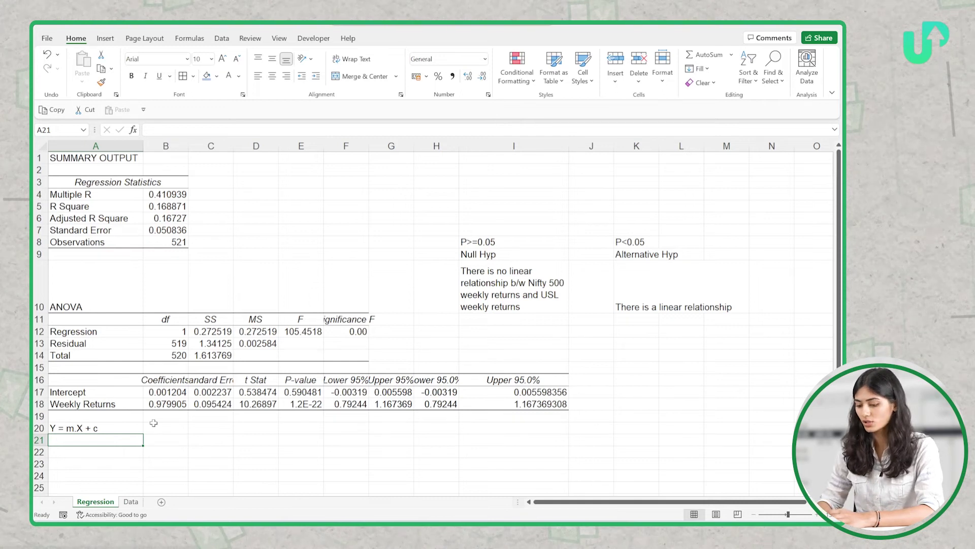
type("Y = ")
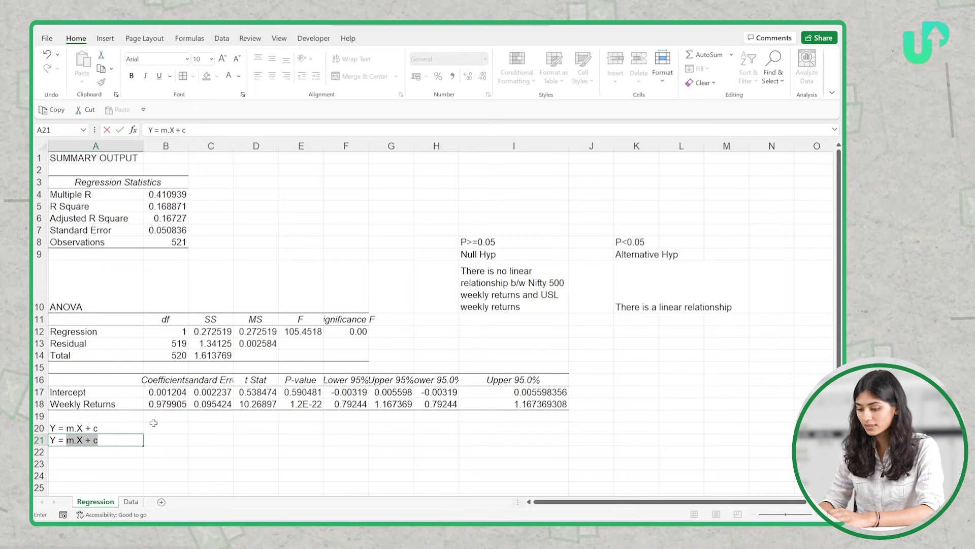
type("0.97.X + 0.0")
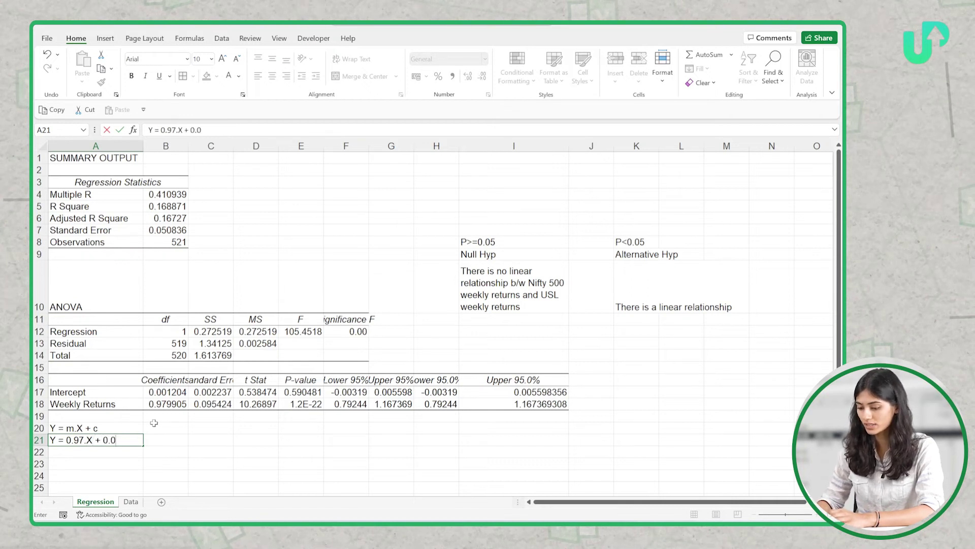
type("012")
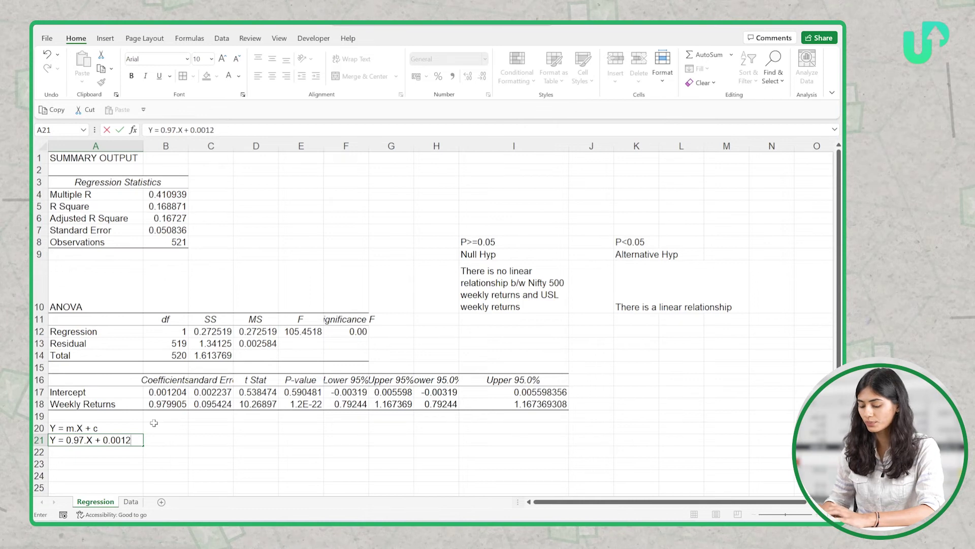
key("Return")
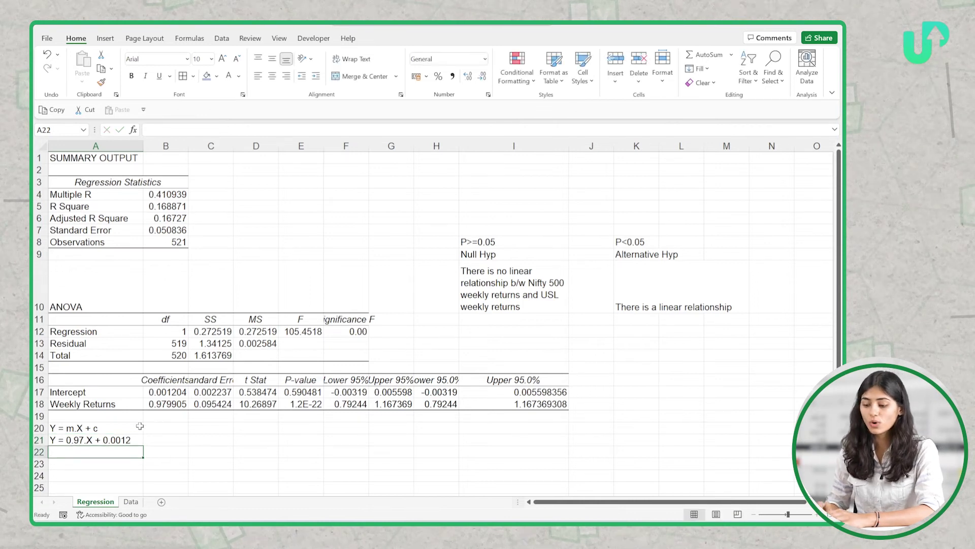
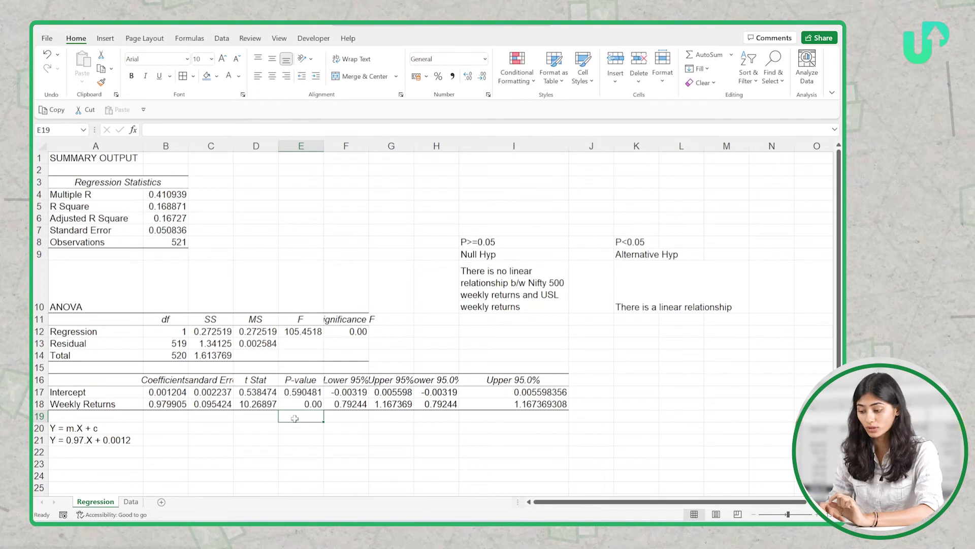
Enter the heading "Null Hyp" in D21 with the statement "Intercept = 0" beneath it in D22
left_click(275, 442)
type("Null")
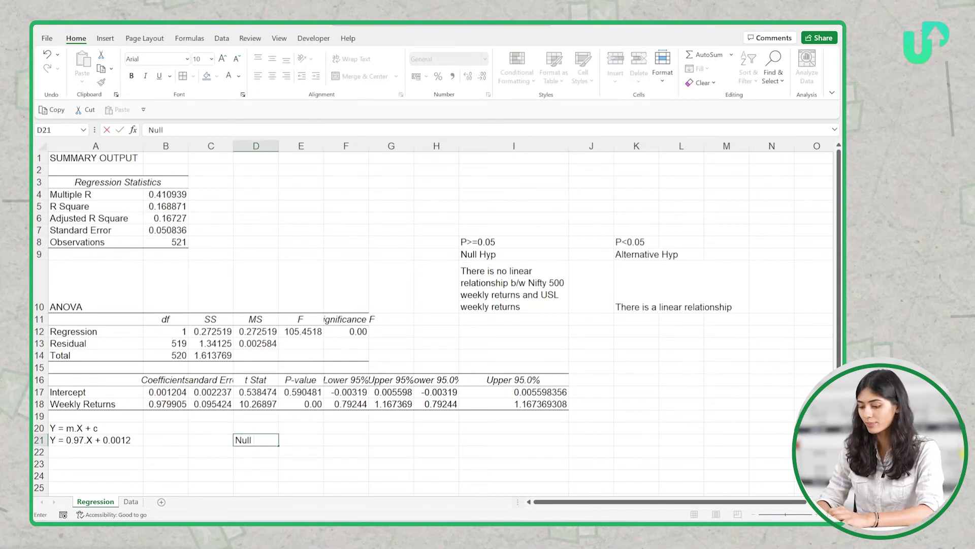
type(" Hyp")
key("Return")
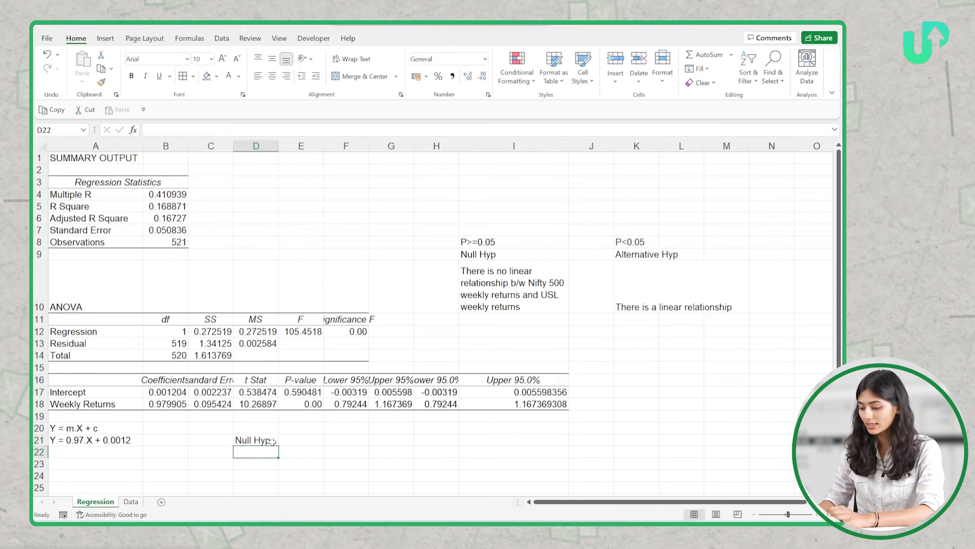
type("Intercept = 0")
key("Right")
Enter the heading "Alt Hyp" in F21 with the statement "Intercept not = 0" beneath it in F22
key("Right")
key("Up")
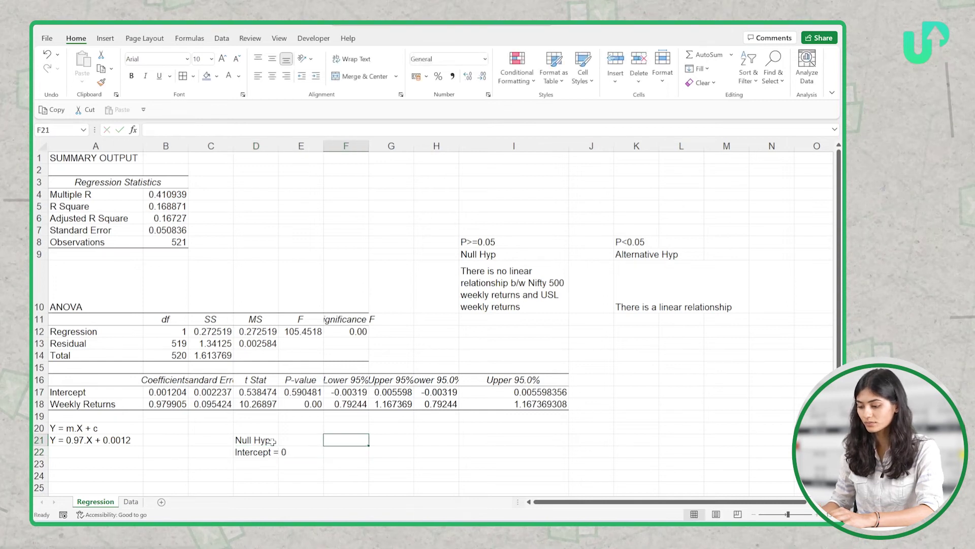
type("Alt Hyp")
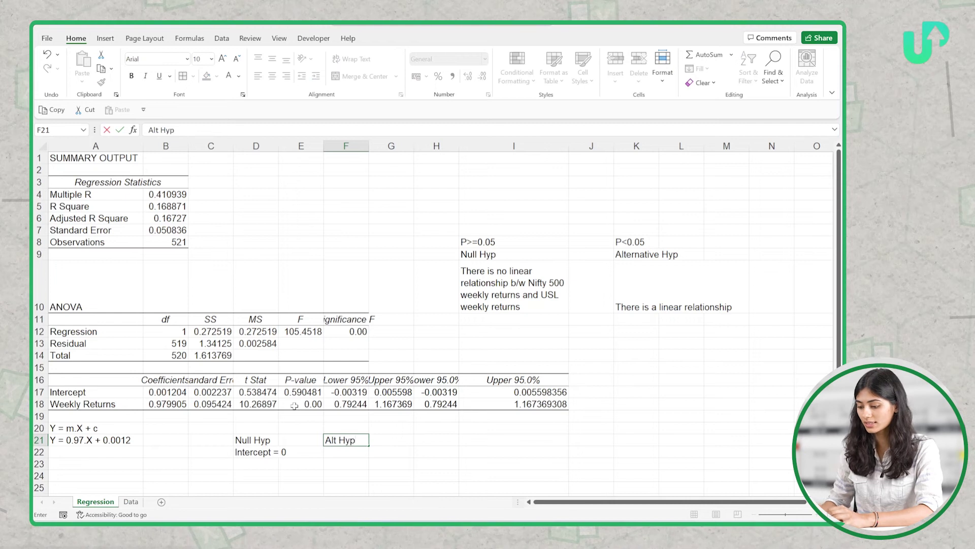
key("Return")
type("Intercept")
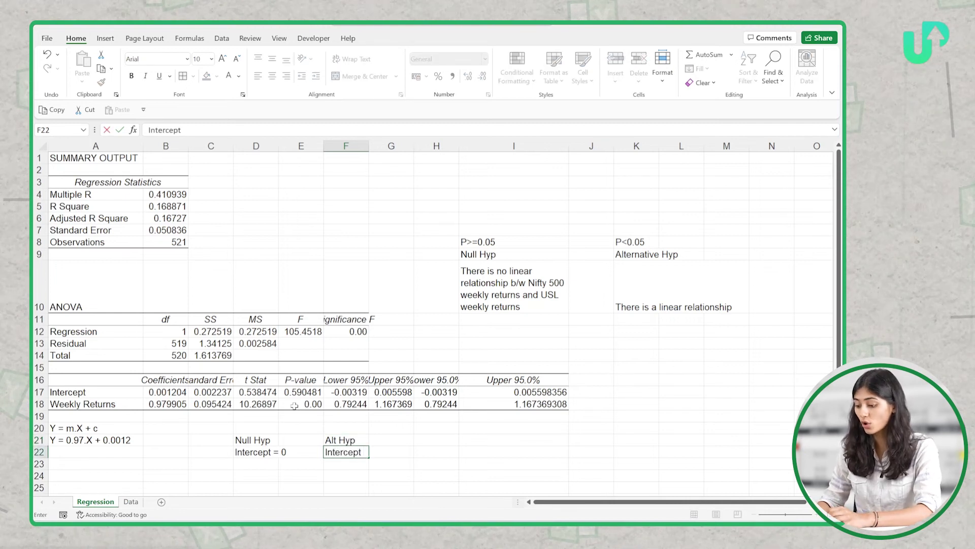
type(" not ")
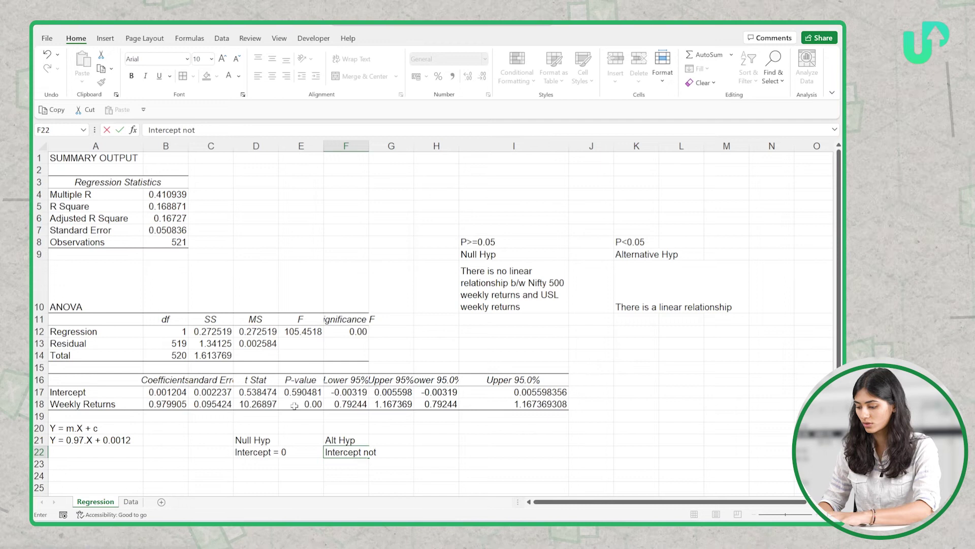
type("= 0")
Enter the condition P>=0.05 in D20 above the intercept's Null Hyp heading
left_click(256, 427)
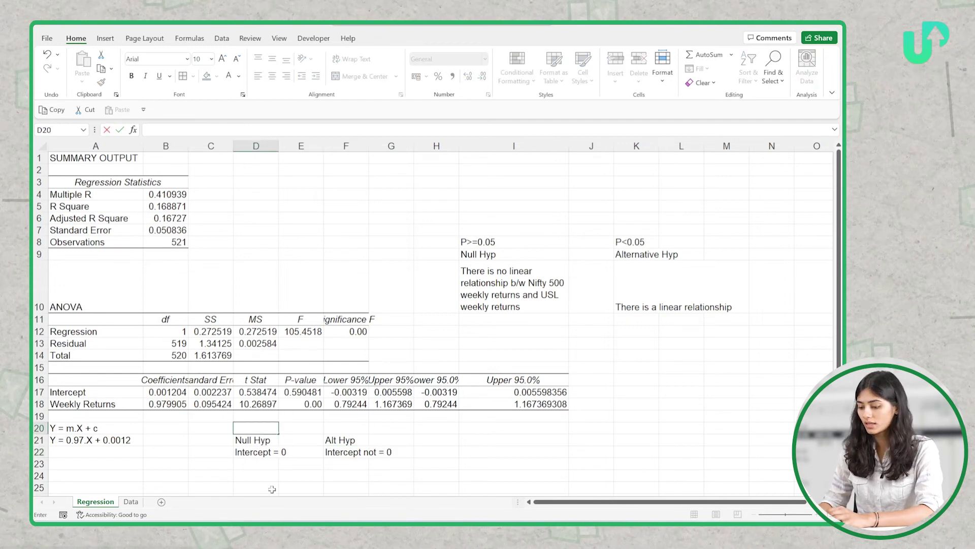
type("P")
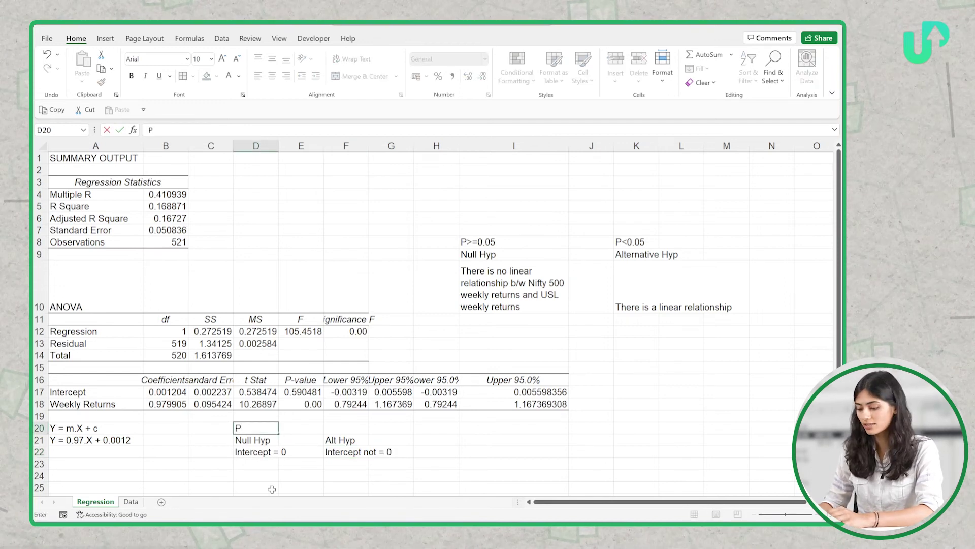
type(">")
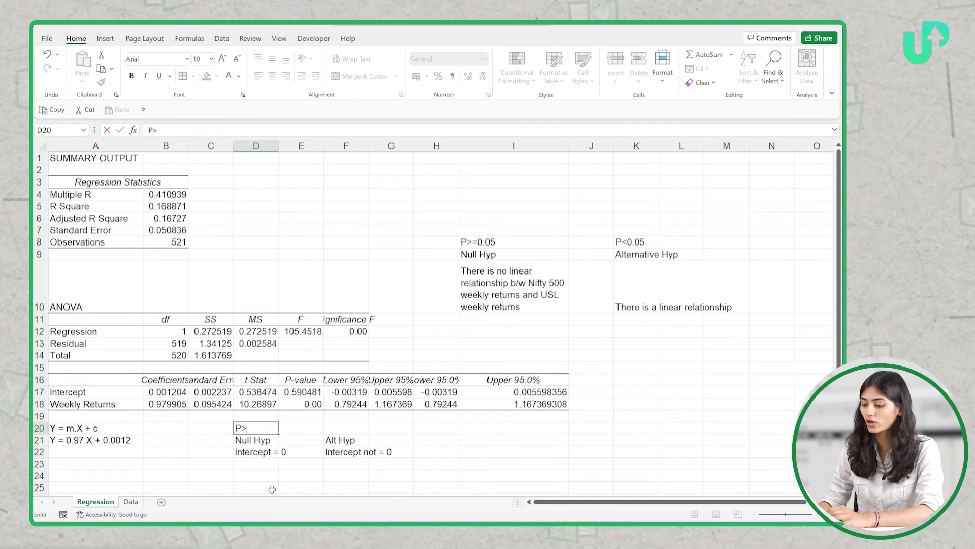
type("=0.05")
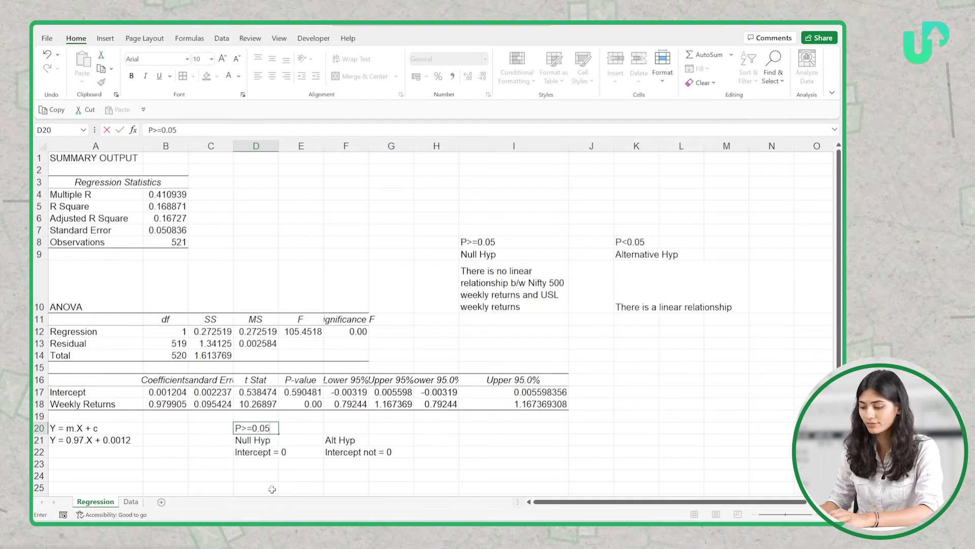
key("Tab")
Enter the condition P<0.05 in F20 above the intercept's Alt Hyp heading
key("Tab")
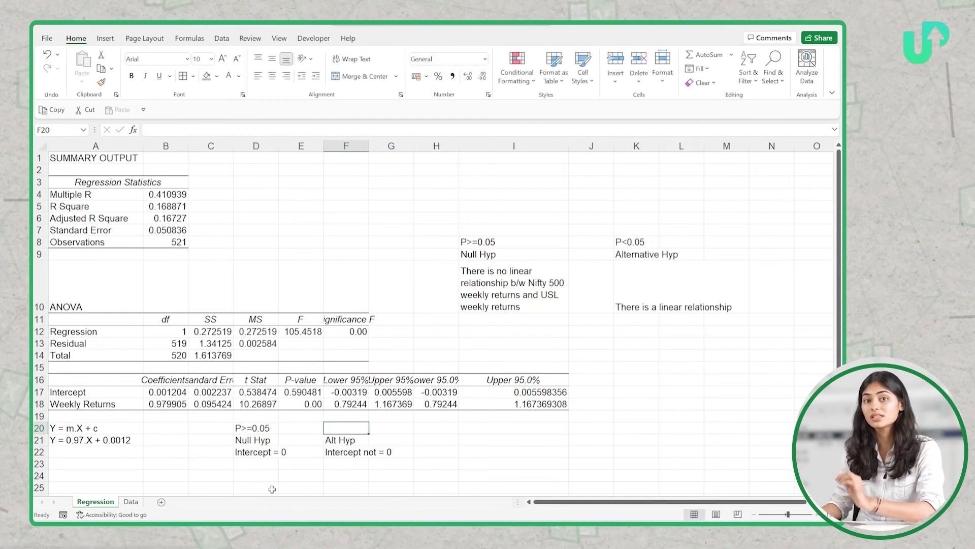
type("P")
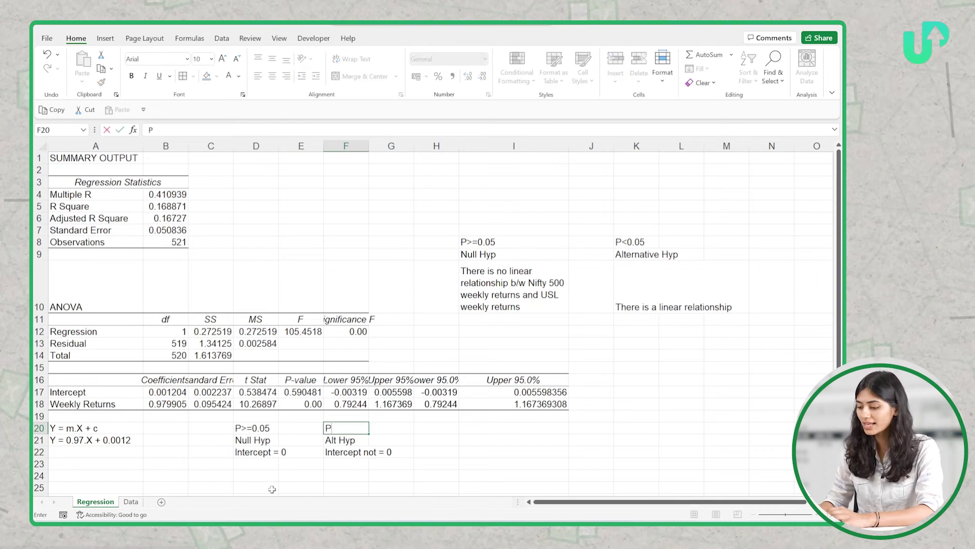
type("<0.05")
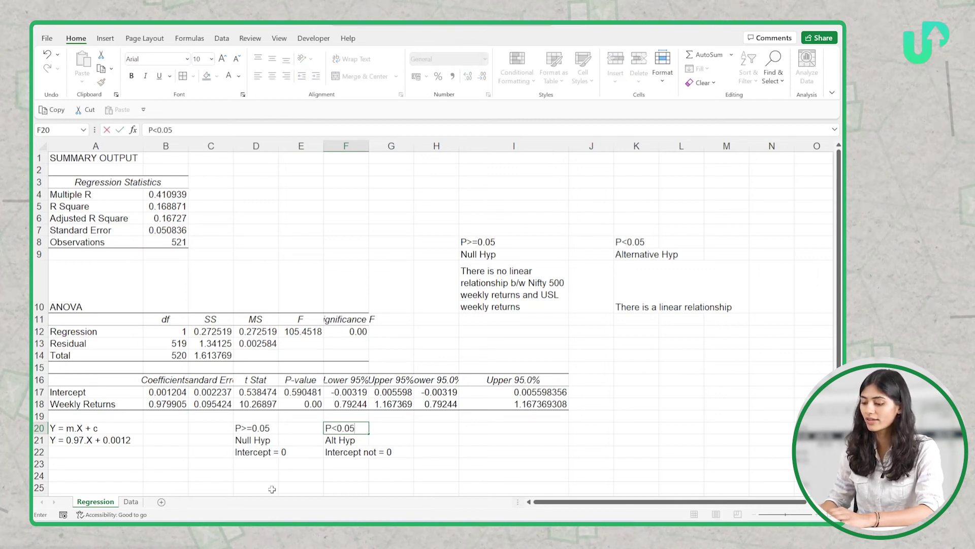
key("Return")
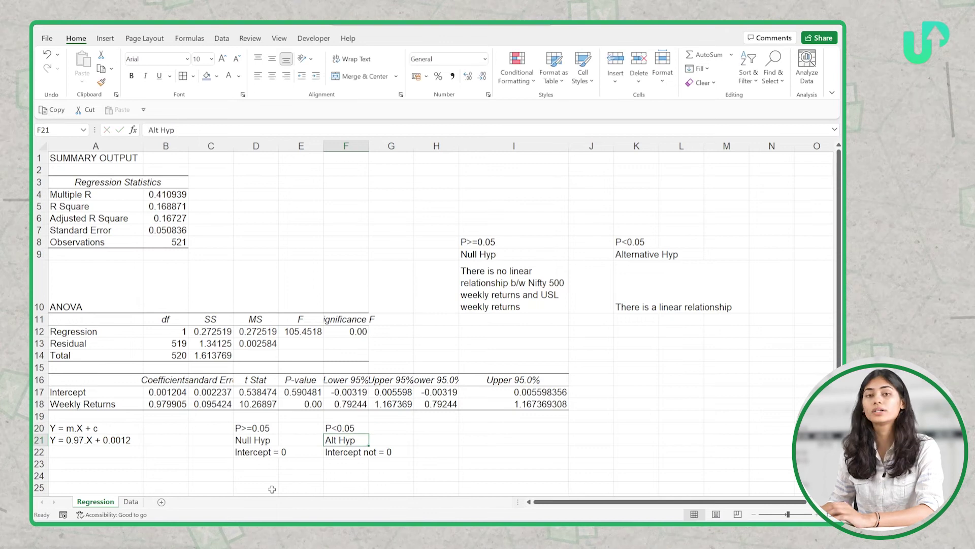
key("Return")
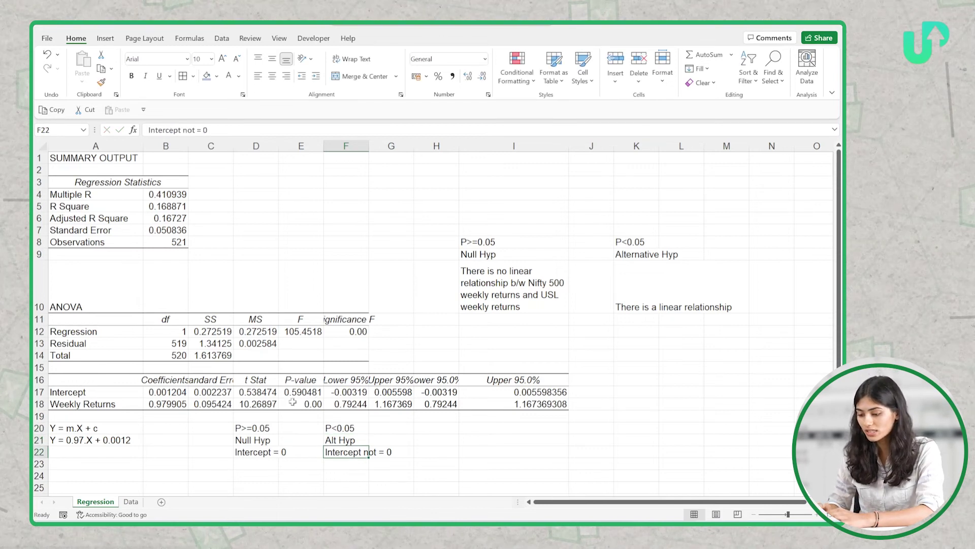